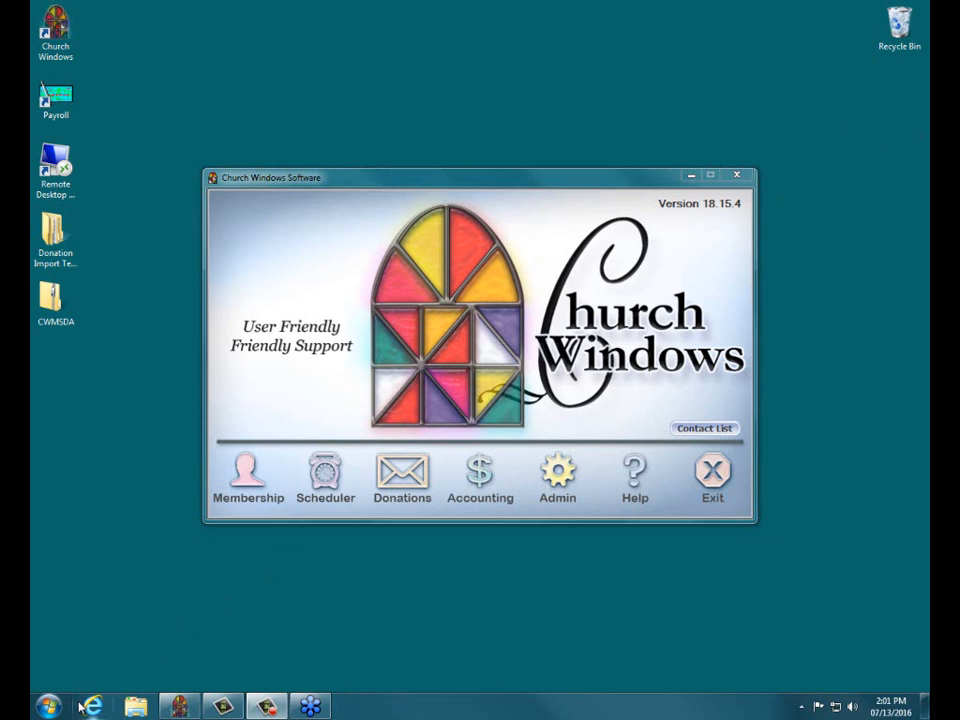
click(105, 707)
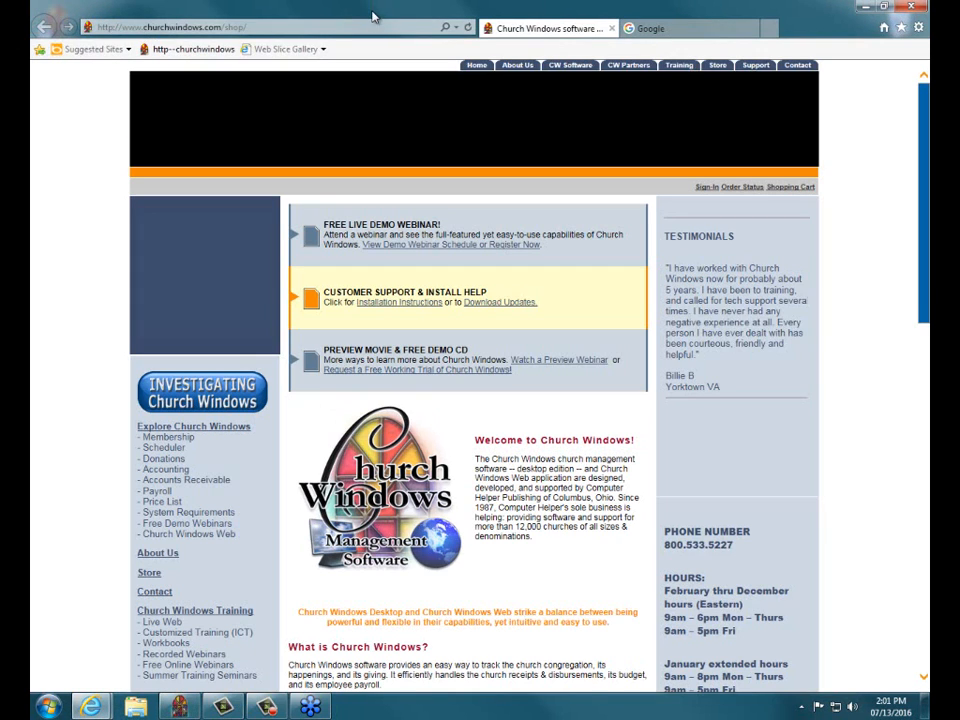
click(371, 28)
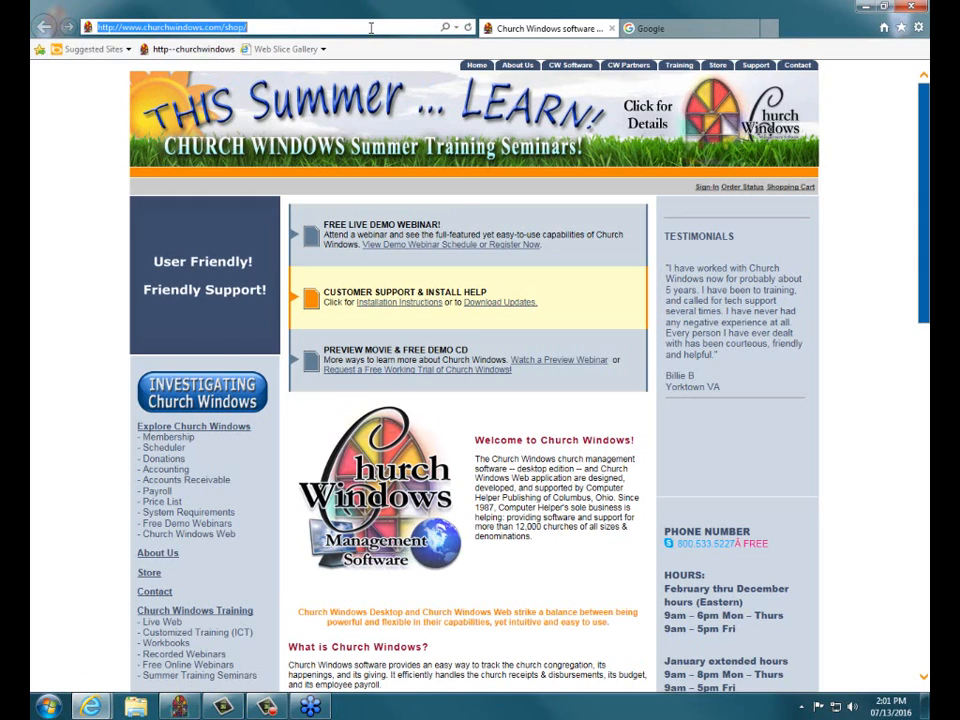
text(www.)
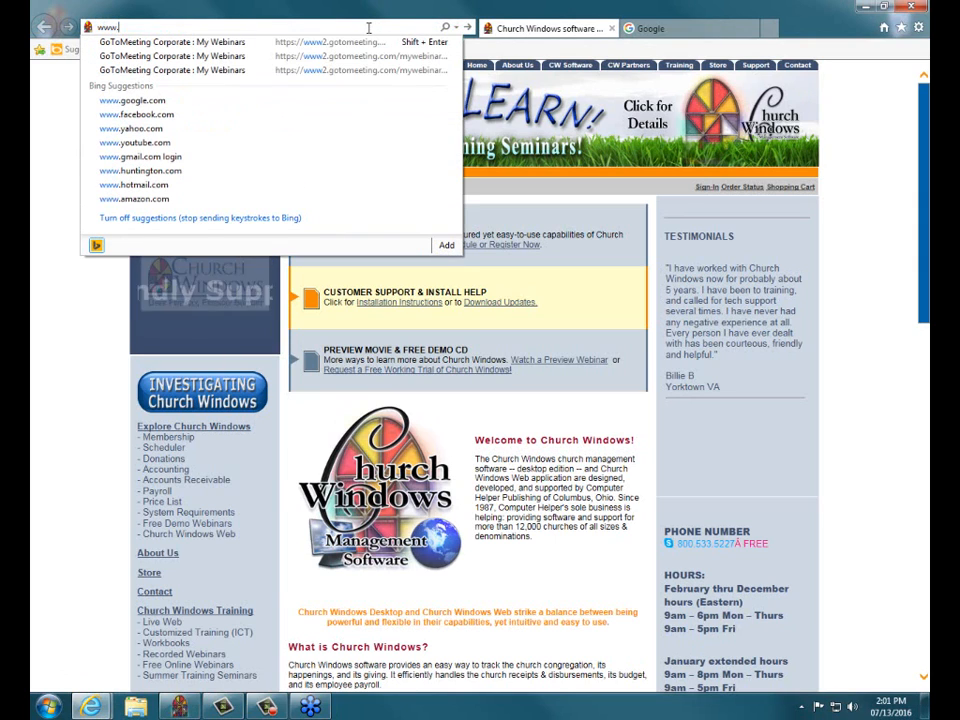
text(youtube.com/)
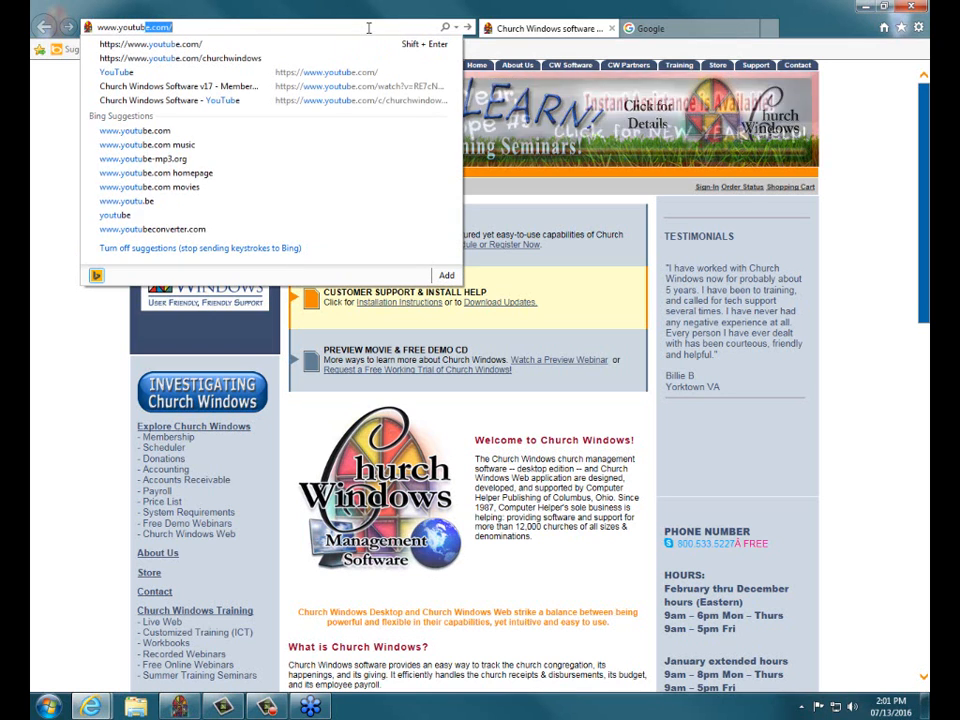
key(Down)
key(Down)
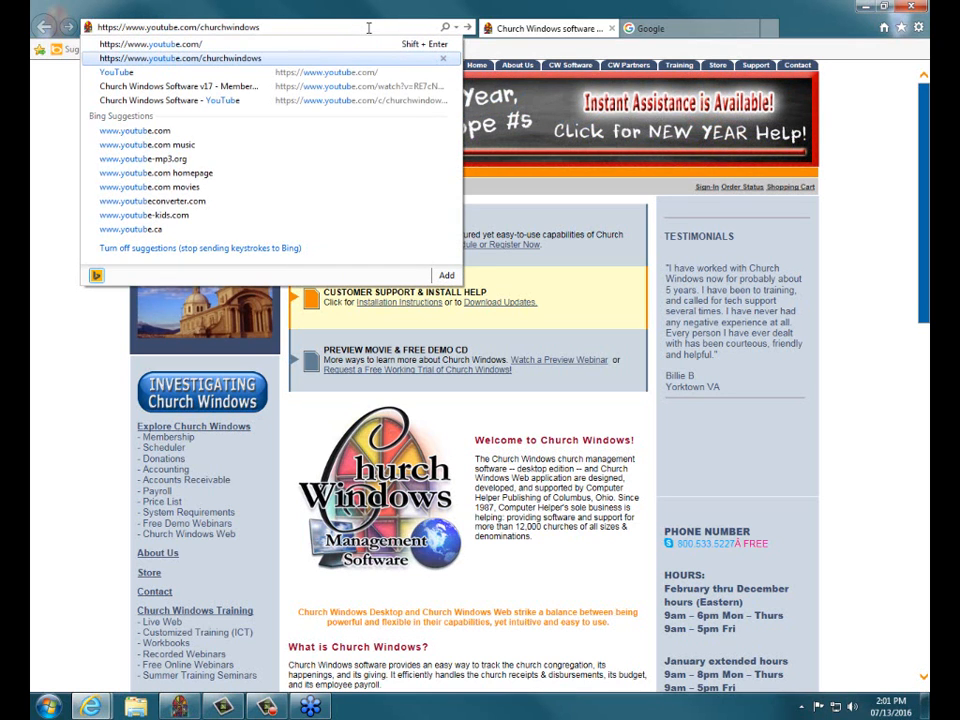
key(Return)
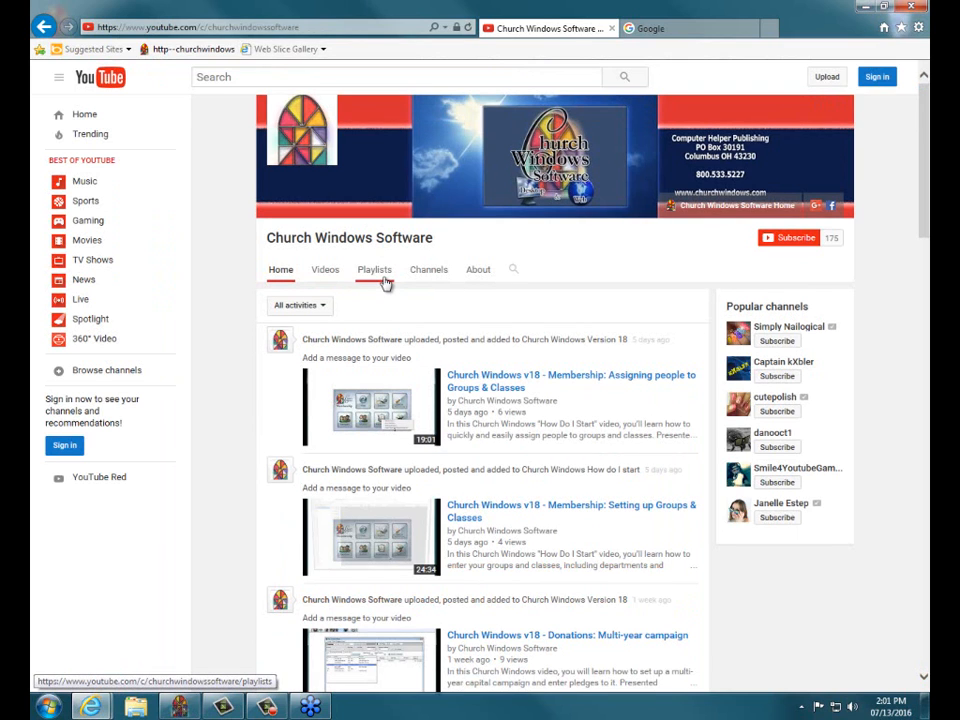
Open the channel's Church Windows Accounting playlist, pause the video and browse the playlist to its end, closing the browser when finished
click(384, 281)
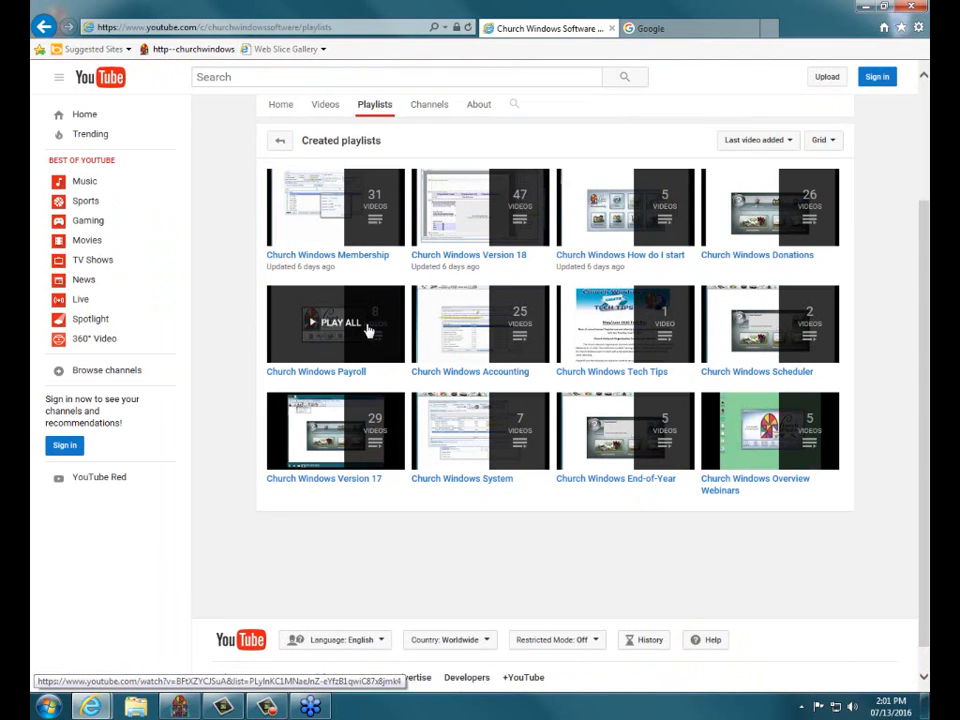
click(484, 325)
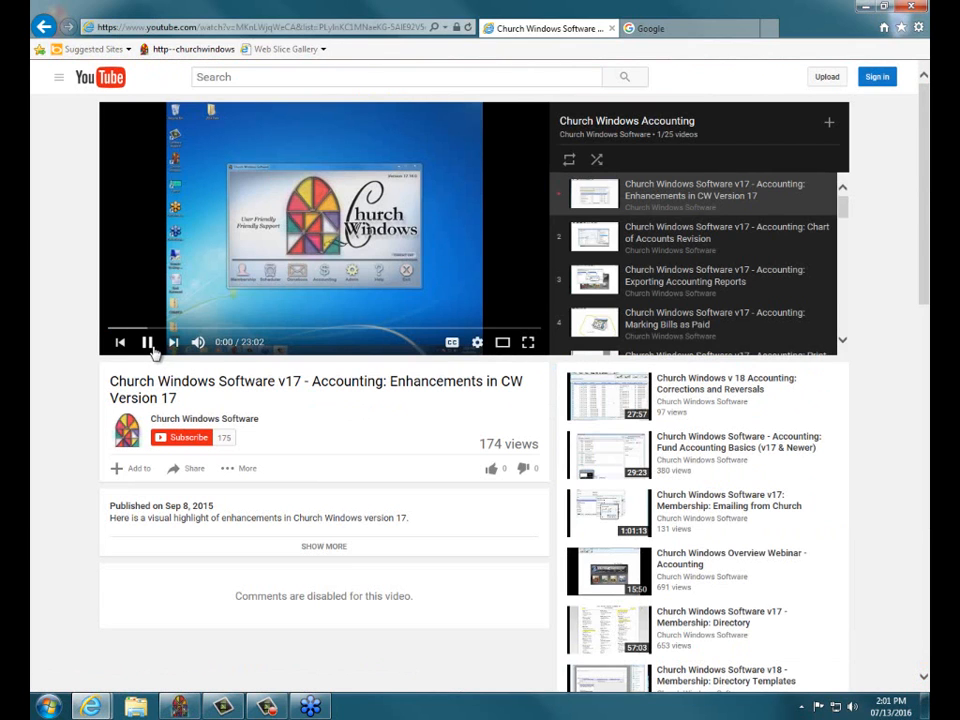
click(150, 345)
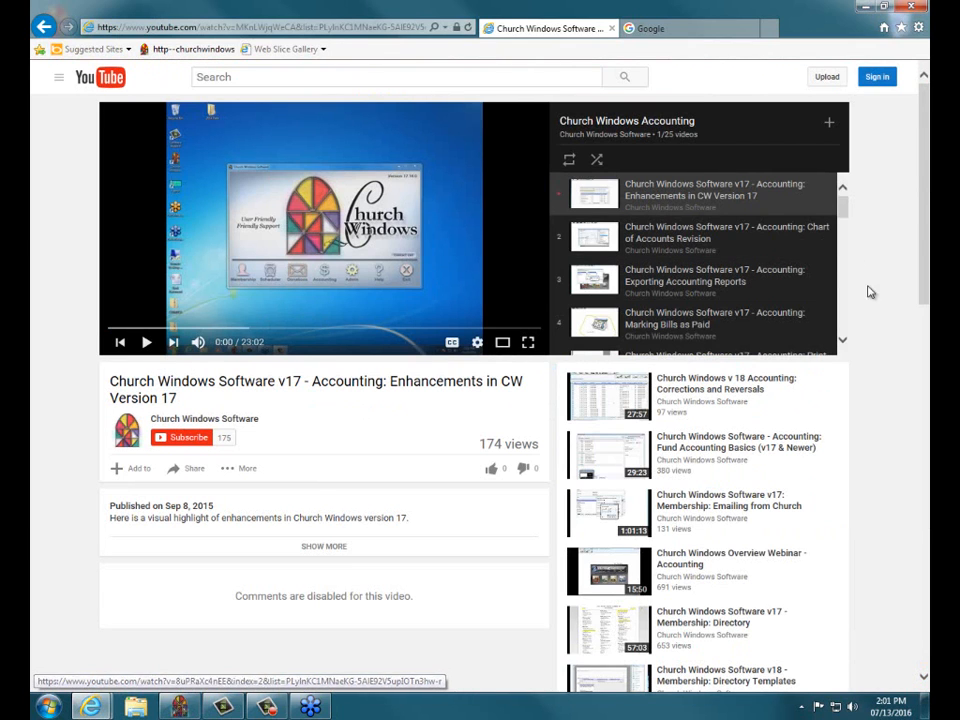
drag(842, 206, 841, 320)
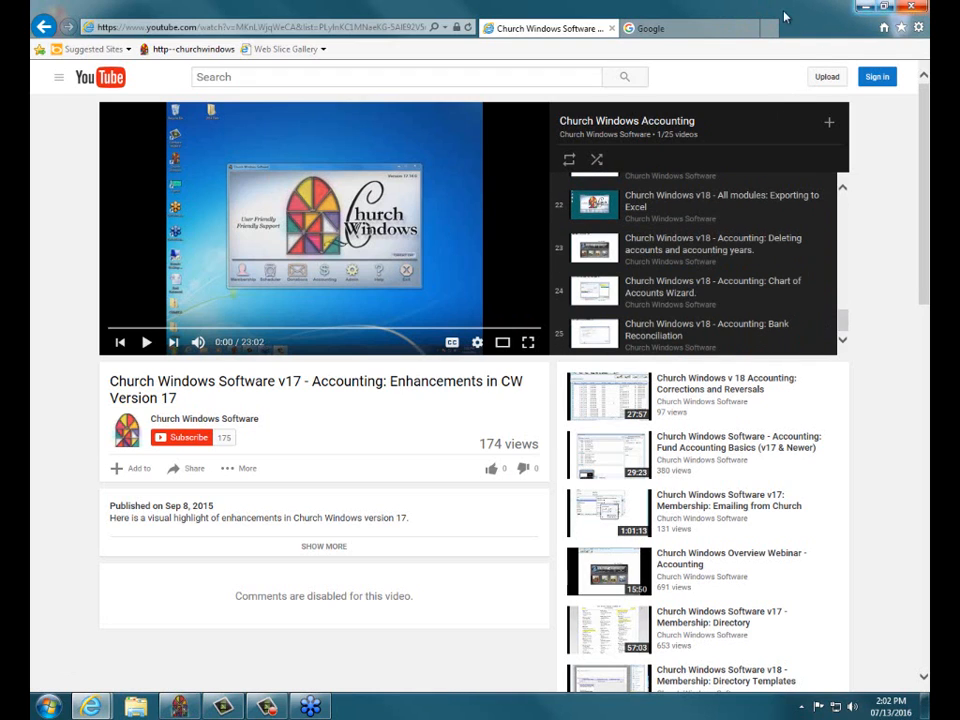
click(752, 28)
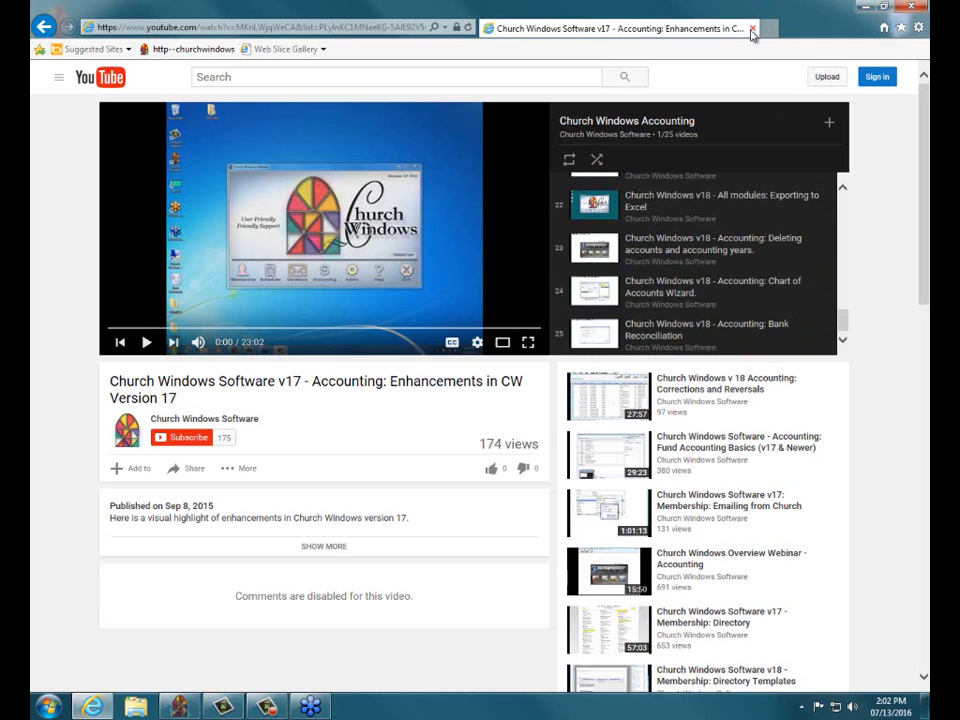
click(912, 7)
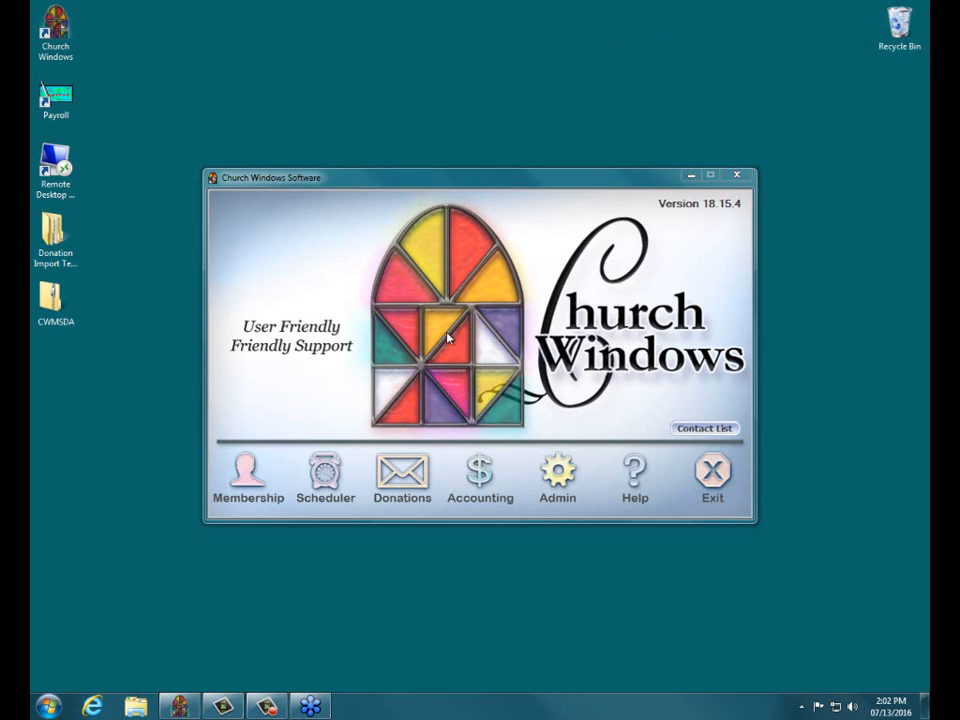
Switch to the Church Windows Accounting module and open the Chart of Accounts maximized
click(481, 473)
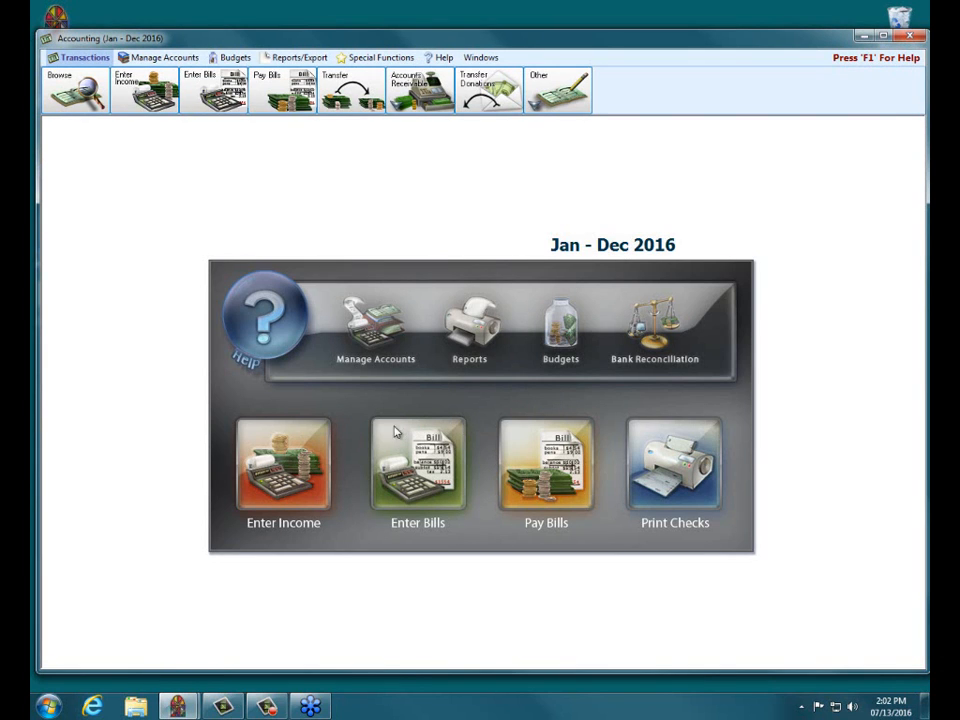
click(390, 332)
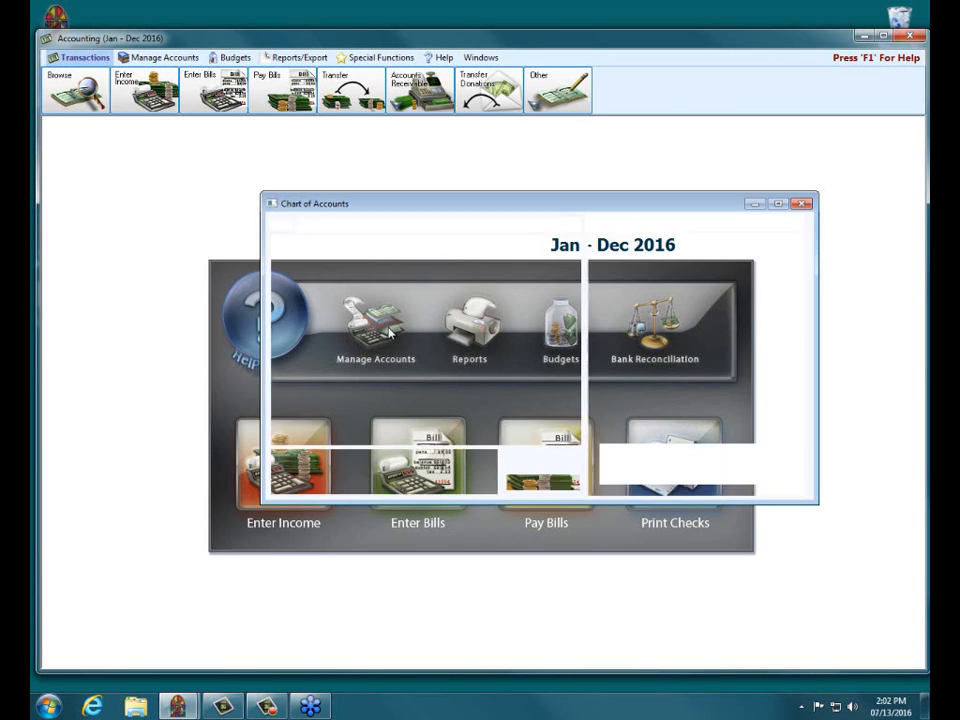
drag(416, 206, 372, 238)
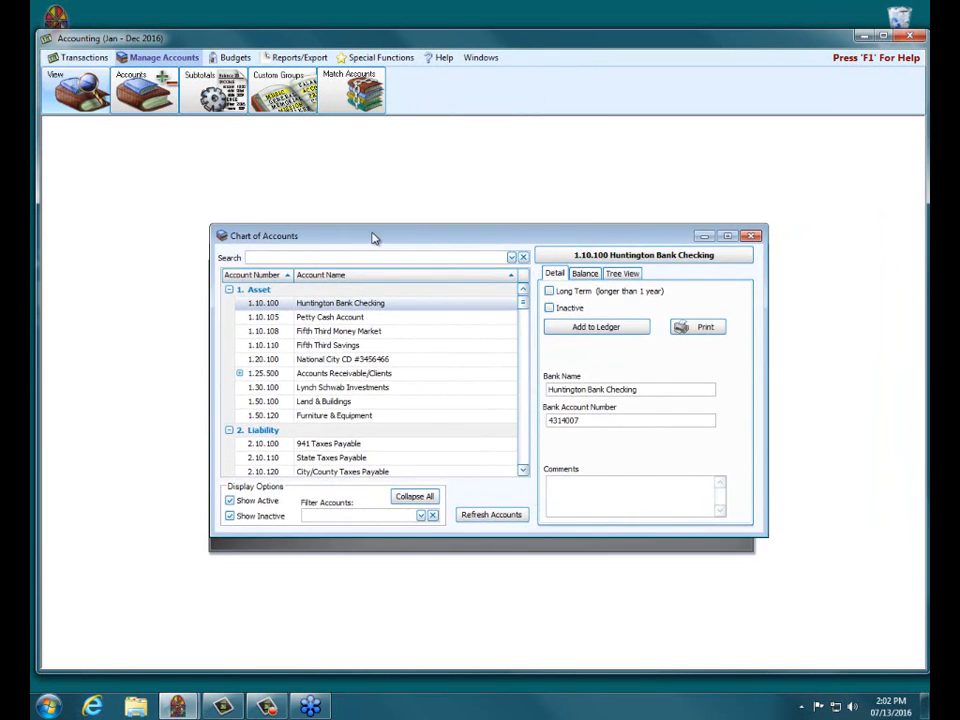
click(727, 236)
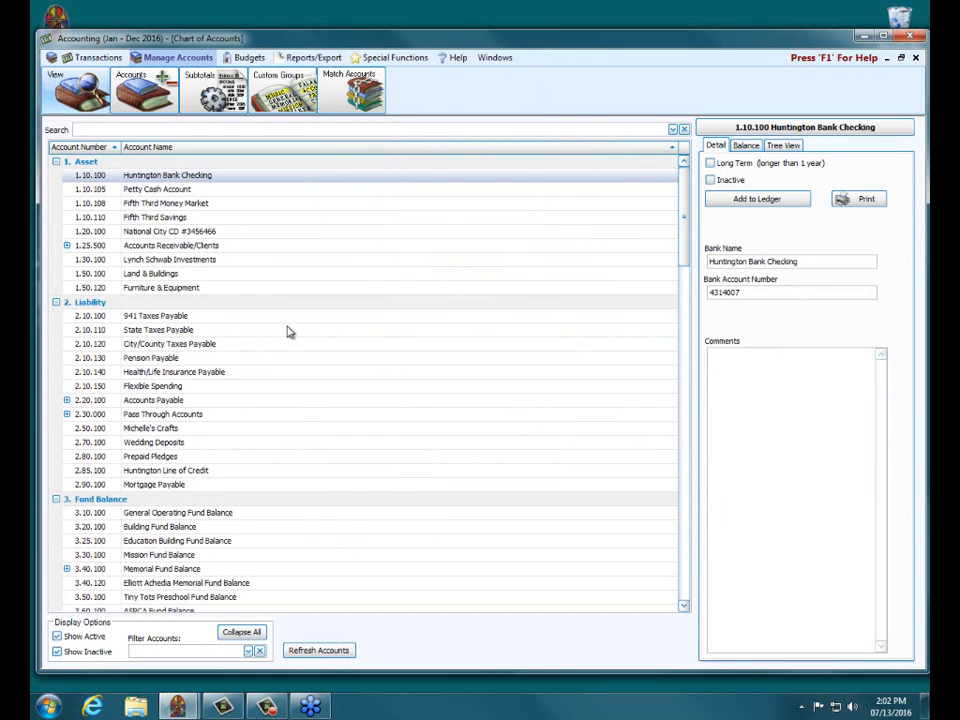
Collapse the Asset, Liability, Fund Balance, Income and Expense groups in the Chart of Accounts
click(56, 161)
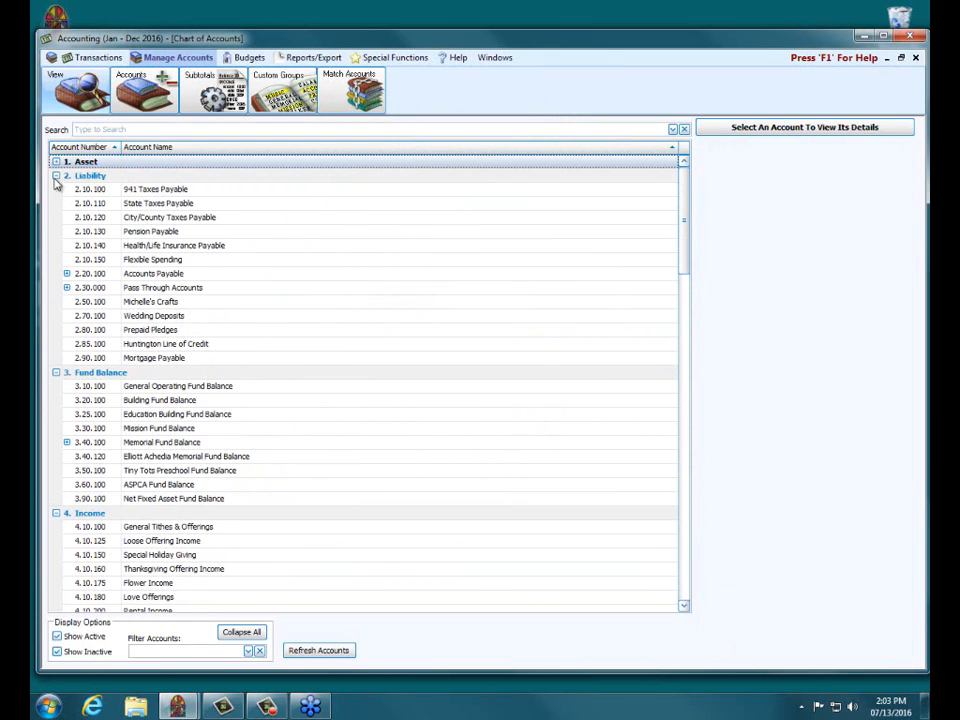
click(56, 175)
click(56, 189)
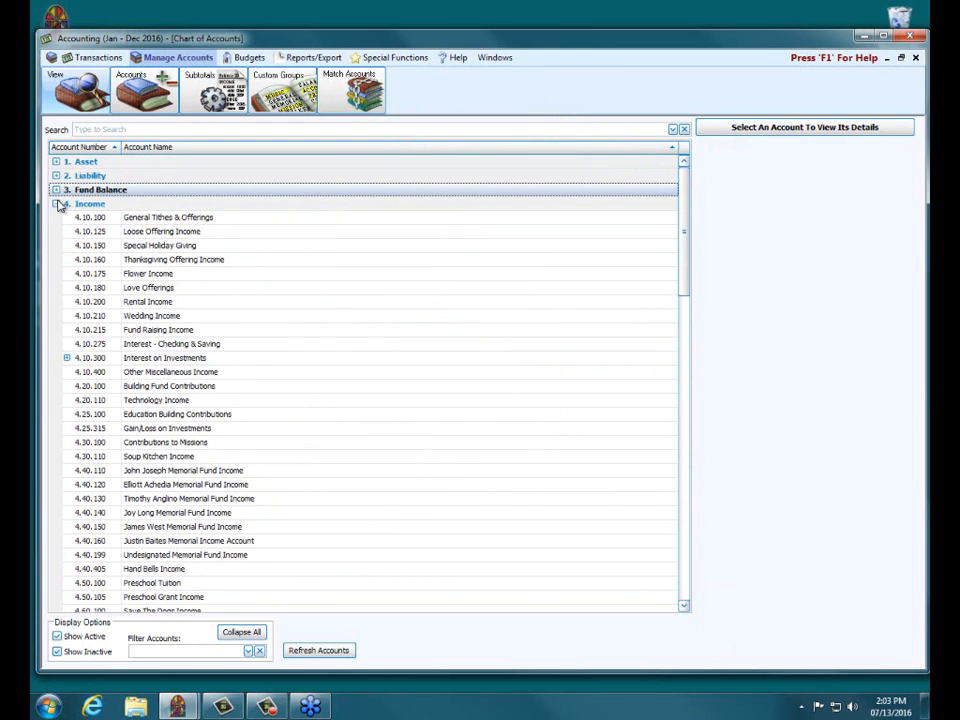
click(57, 203)
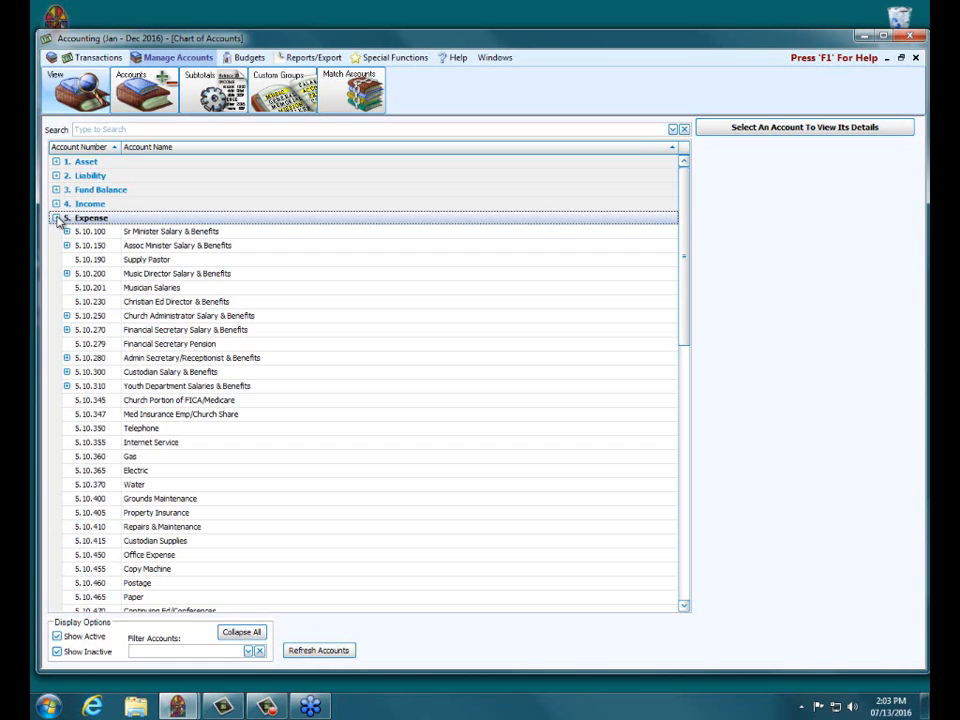
click(57, 217)
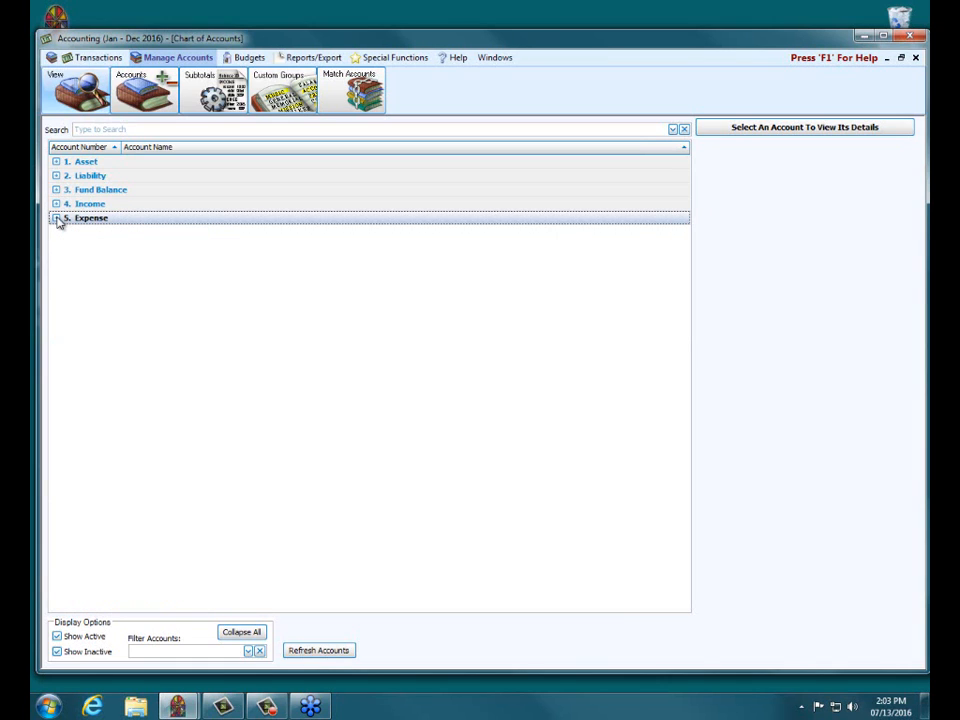
Expand the Asset, Liability and Fund Balance groups to examine their accounts, and collapse them again
click(57, 162)
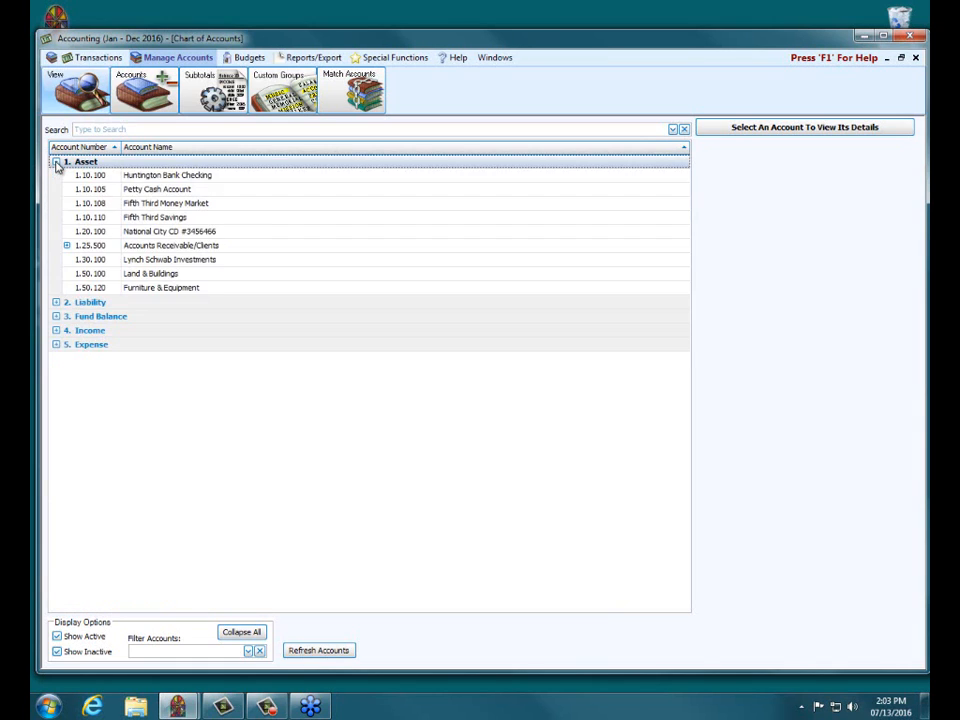
click(57, 302)
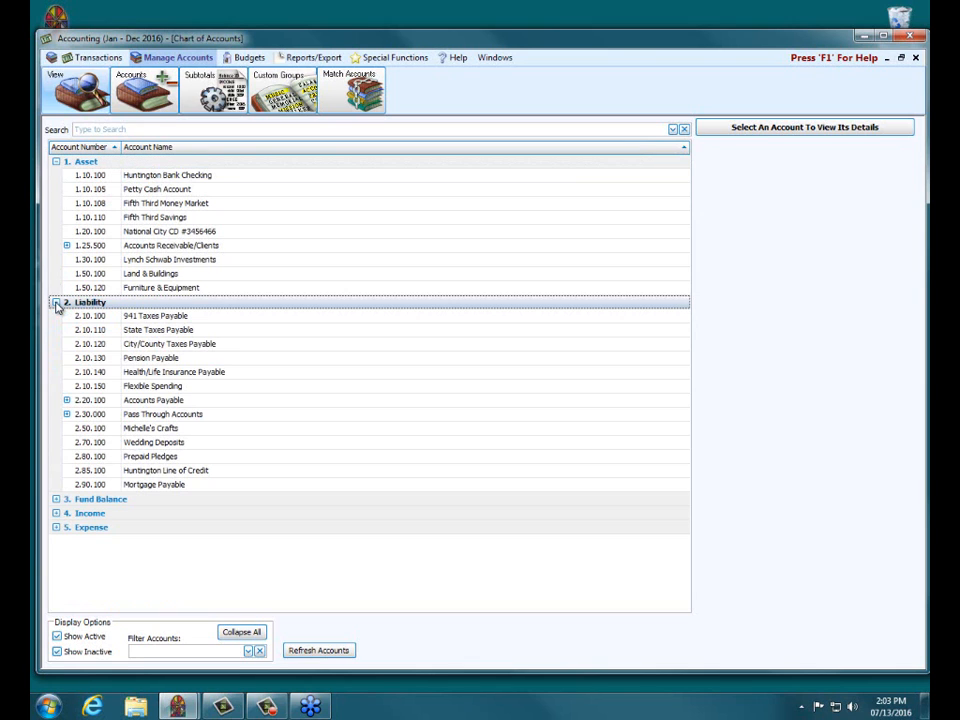
click(56, 499)
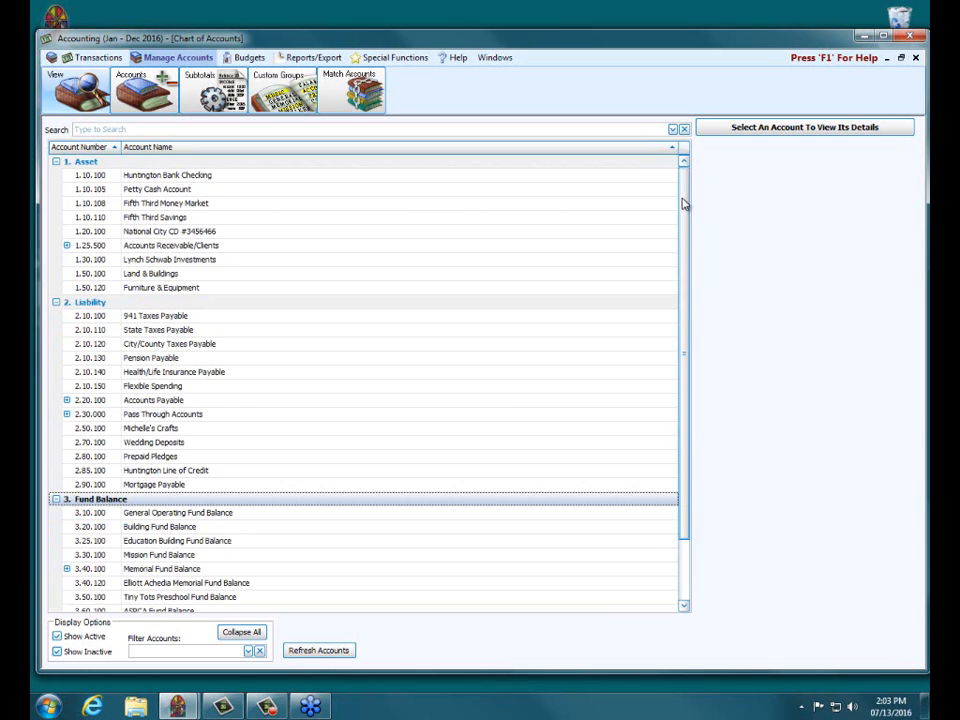
scroll(684, 234, down, 1)
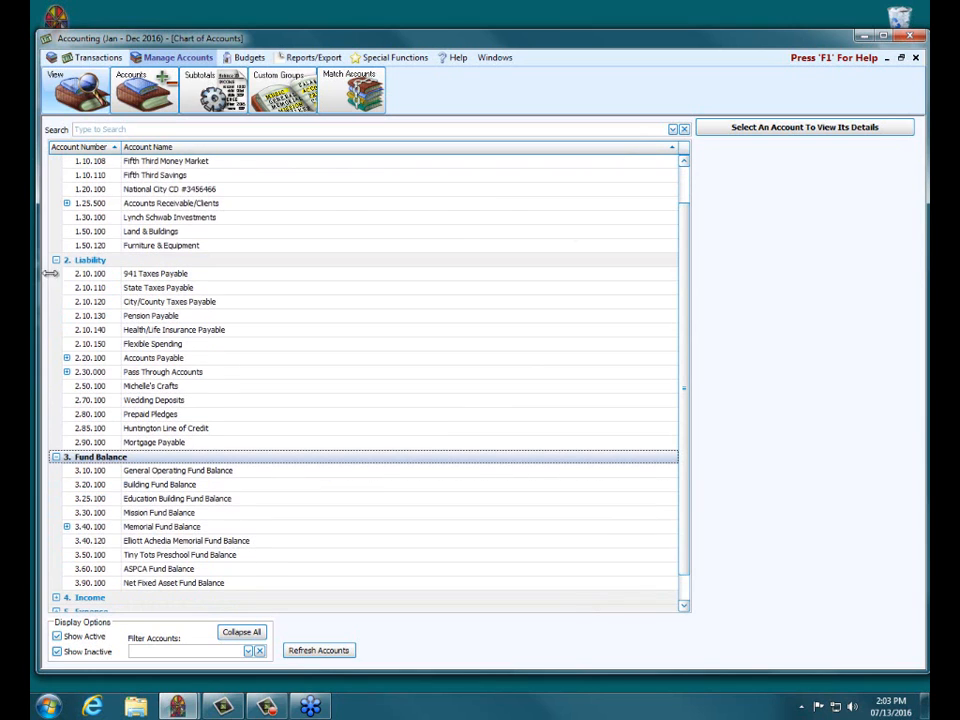
click(56, 457)
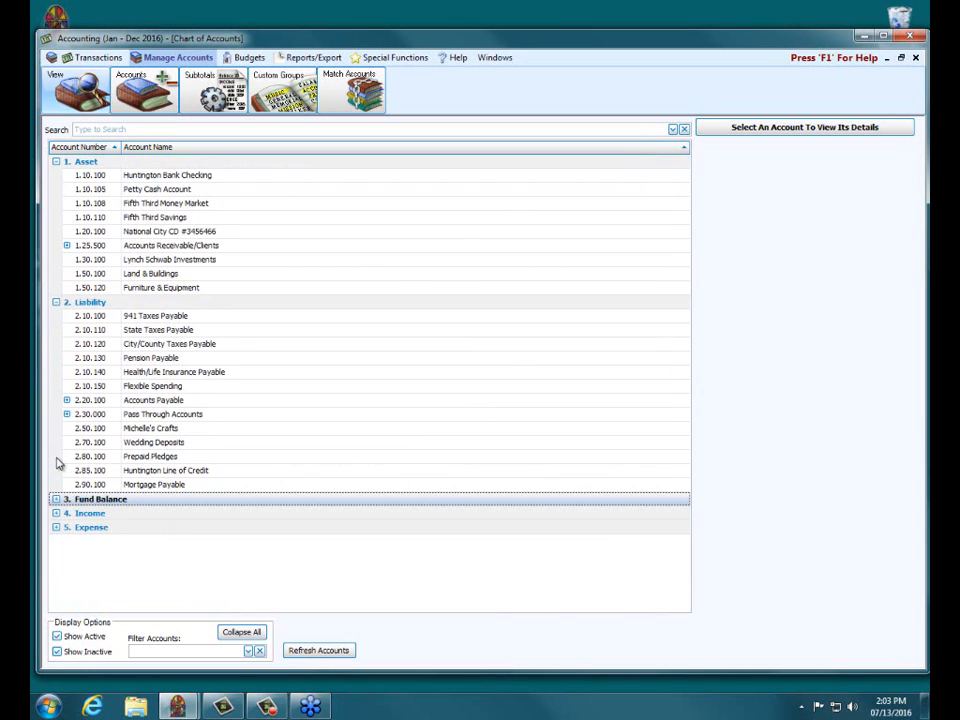
click(56, 302)
click(56, 161)
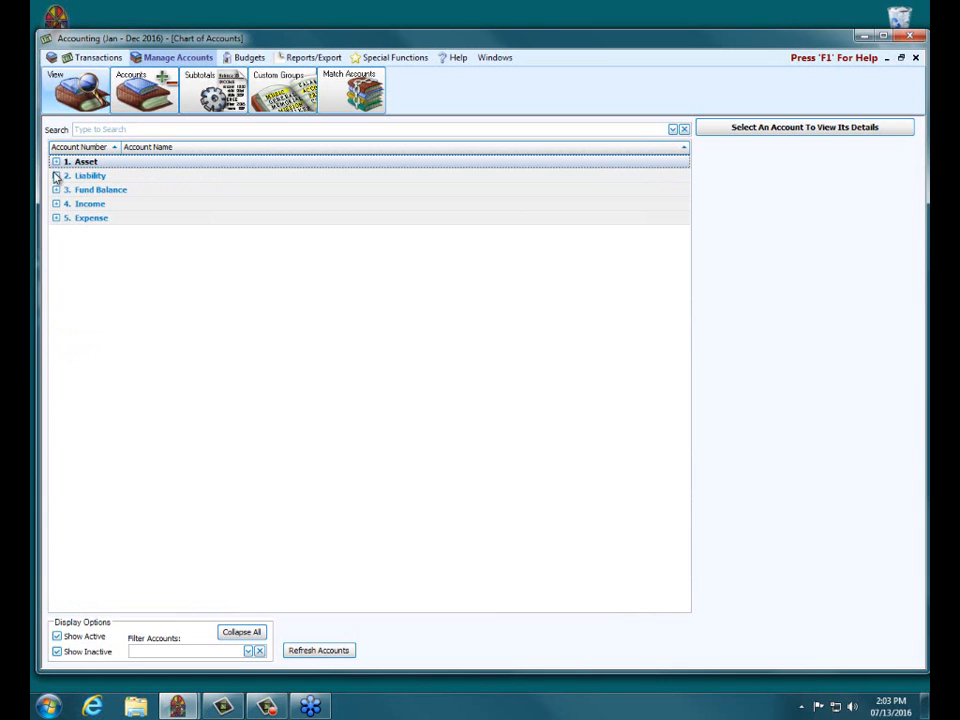
Expand the Expense group and open the Music Director Salary & Benefits account name for editing
click(56, 217)
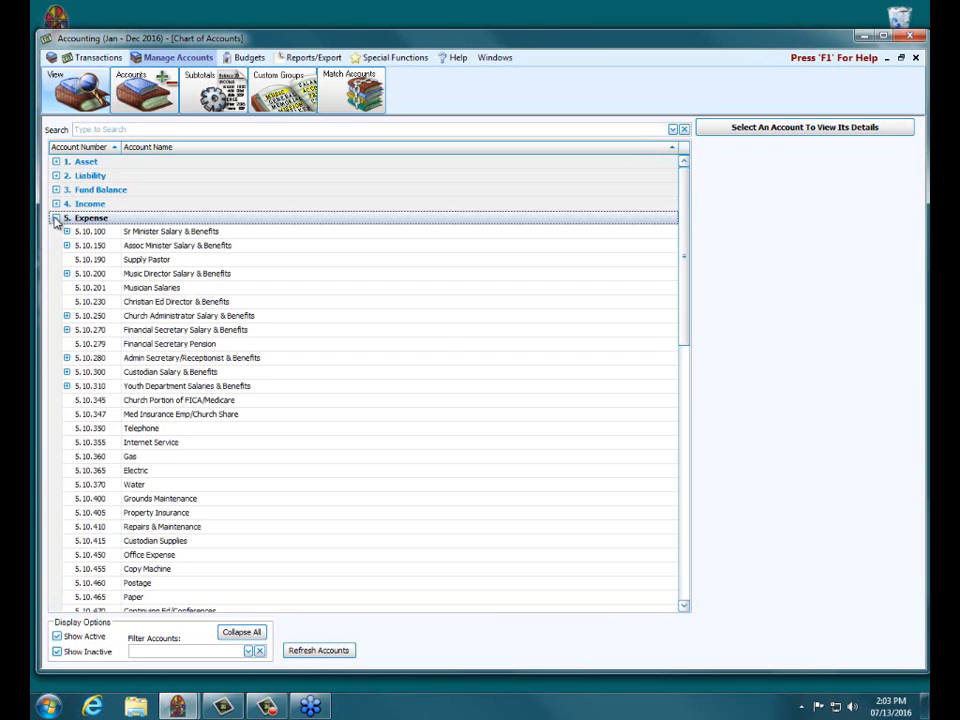
click(250, 279)
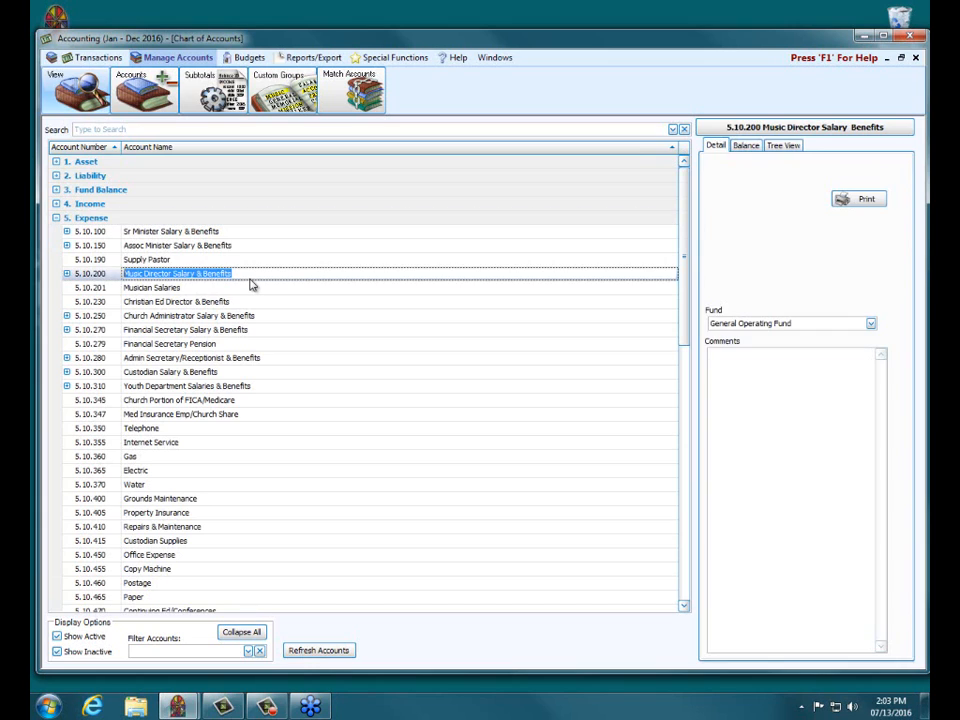
click(253, 273)
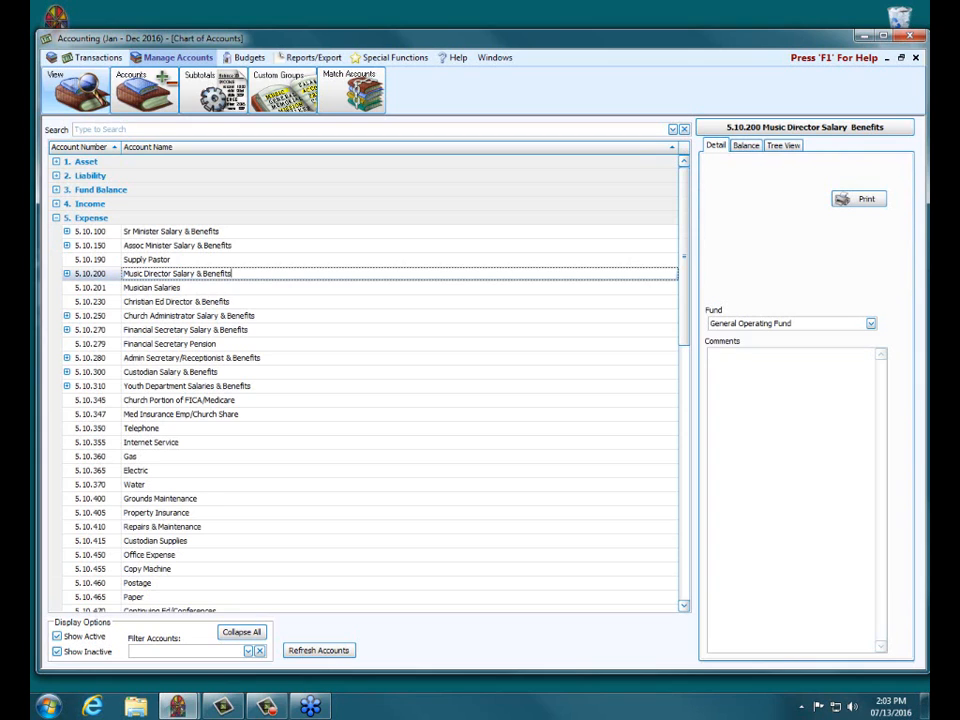
key(Return)
Rename the Musician Salaries expense account as Musician Salaries Expense
click(195, 287)
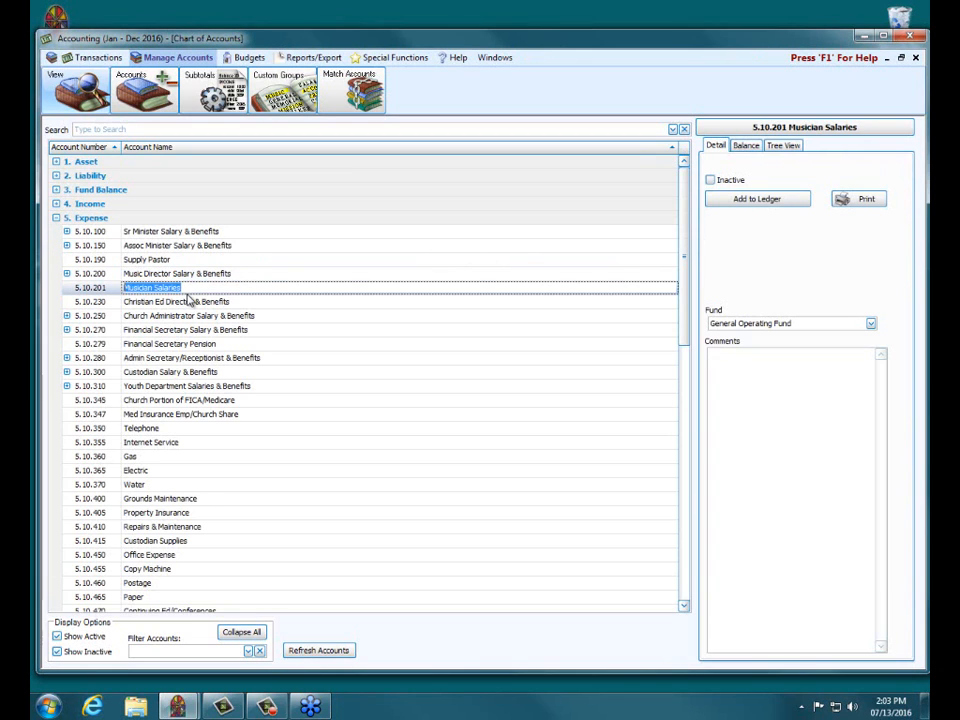
double_click(187, 288)
click(187, 289)
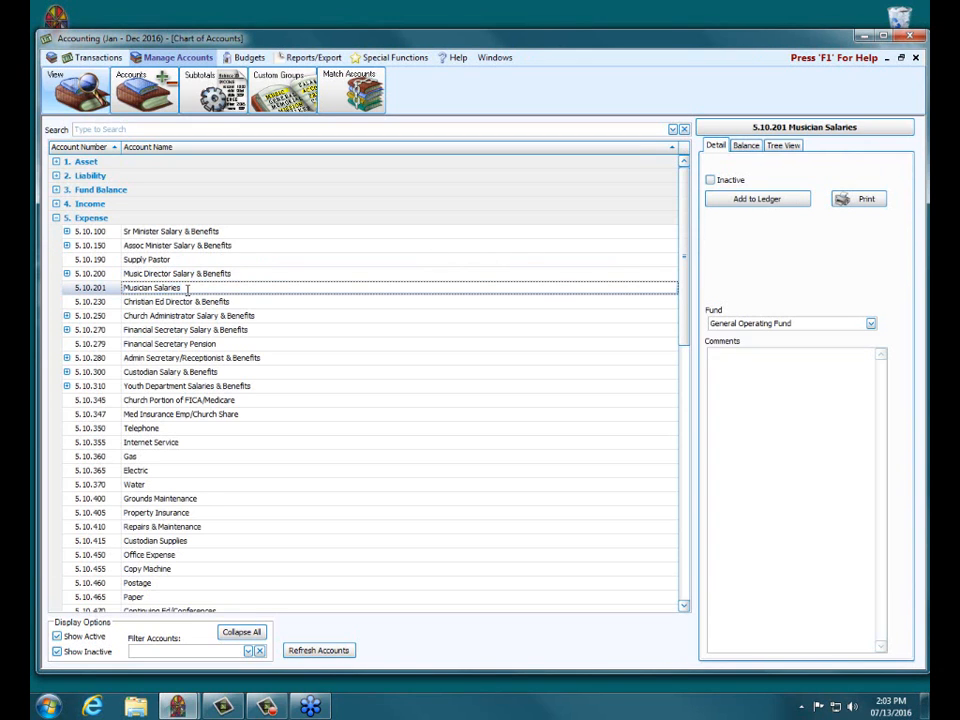
text(Expense)
click(176, 299)
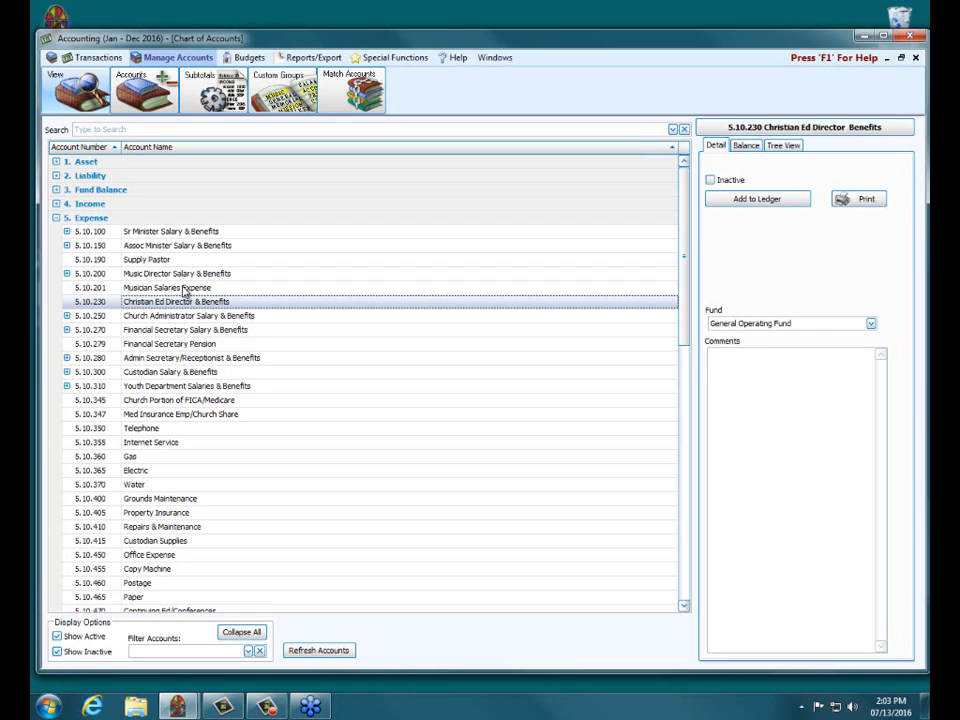
Change the account number of the Supply Pastor expense account to 5.10.192
click(88, 260)
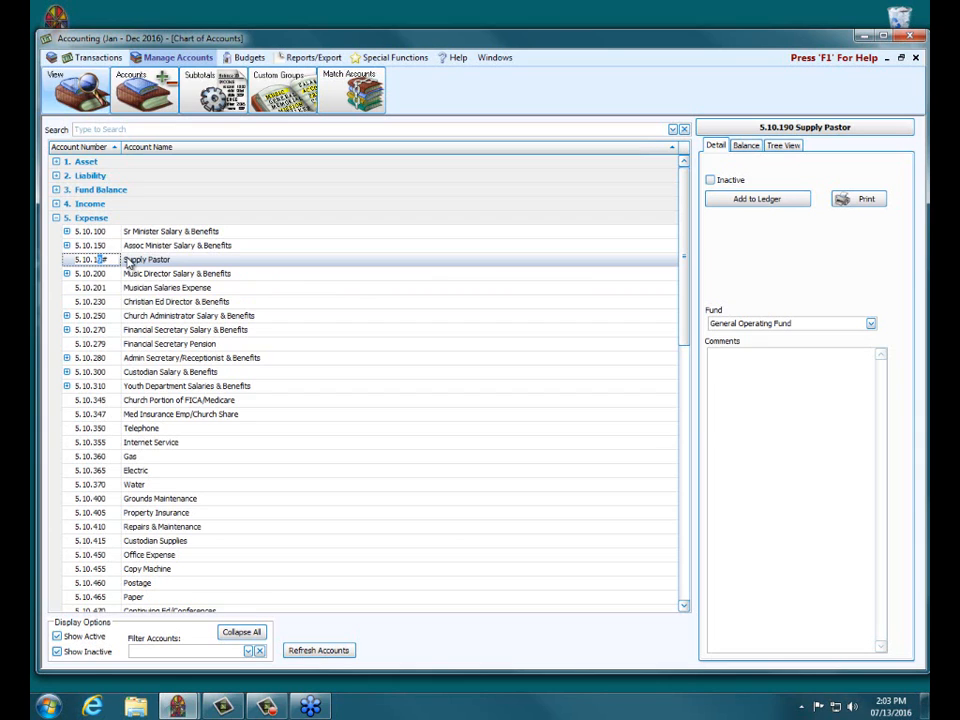
text(20)
mouse_move(118, 258)
mouse_down()
mouse_move(94, 259)
mouse_move(128, 259)
mouse_up()
click(107, 259)
text(192)
key(Return)
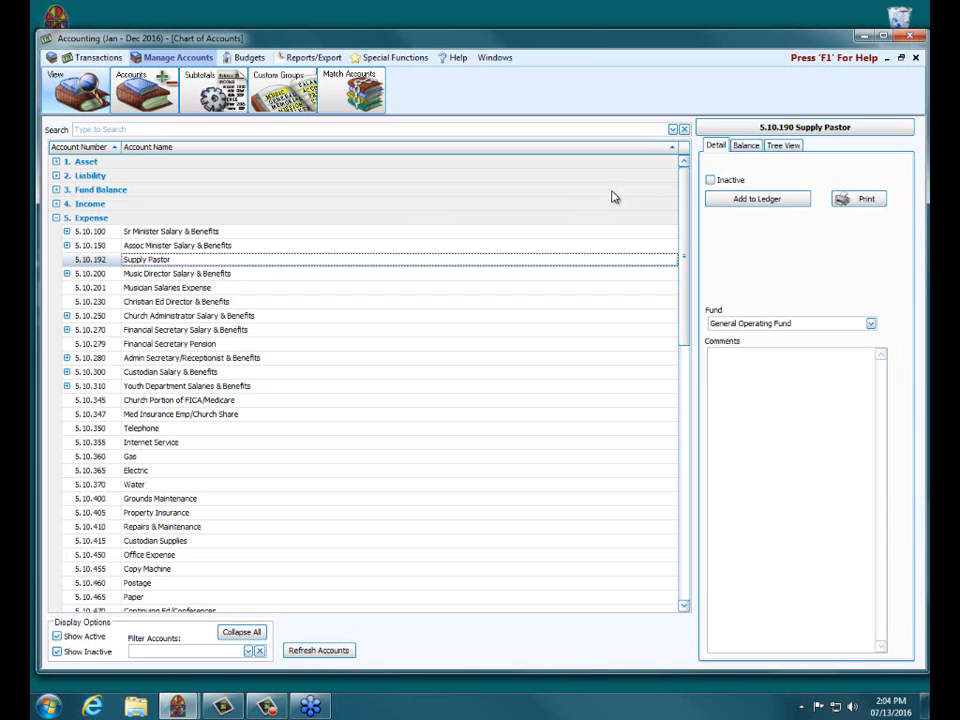
Show the tree view of the chart of accounts for the Supply Pastor expense account
click(786, 147)
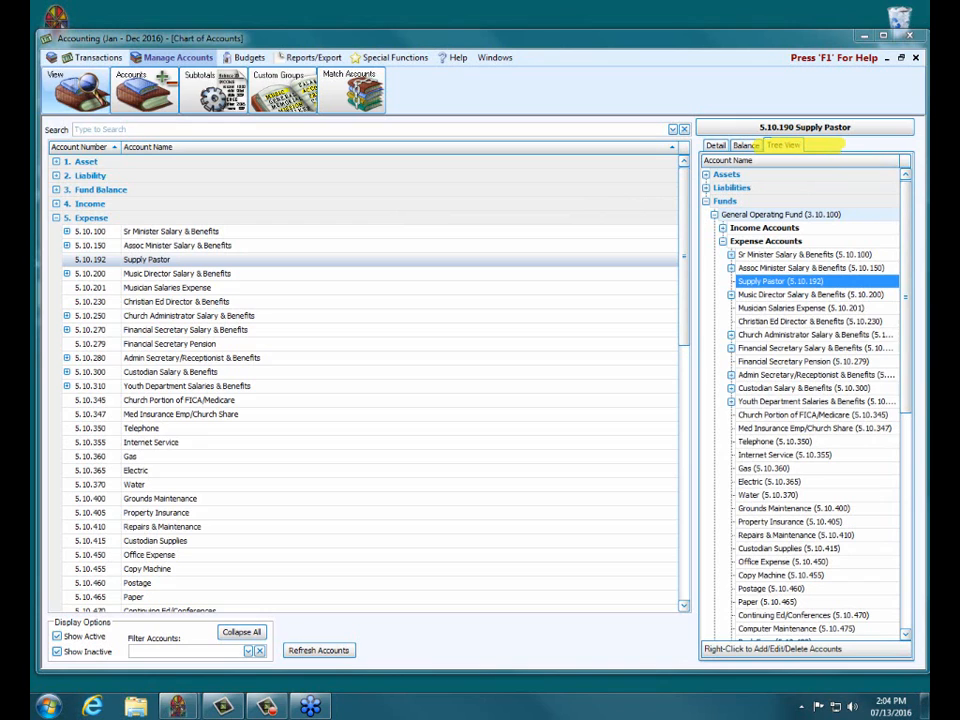
drag(776, 148, 779, 275)
mouse_move(738, 190)
mouse_down()
mouse_move(790, 158)
mouse_move(808, 188)
mouse_up()
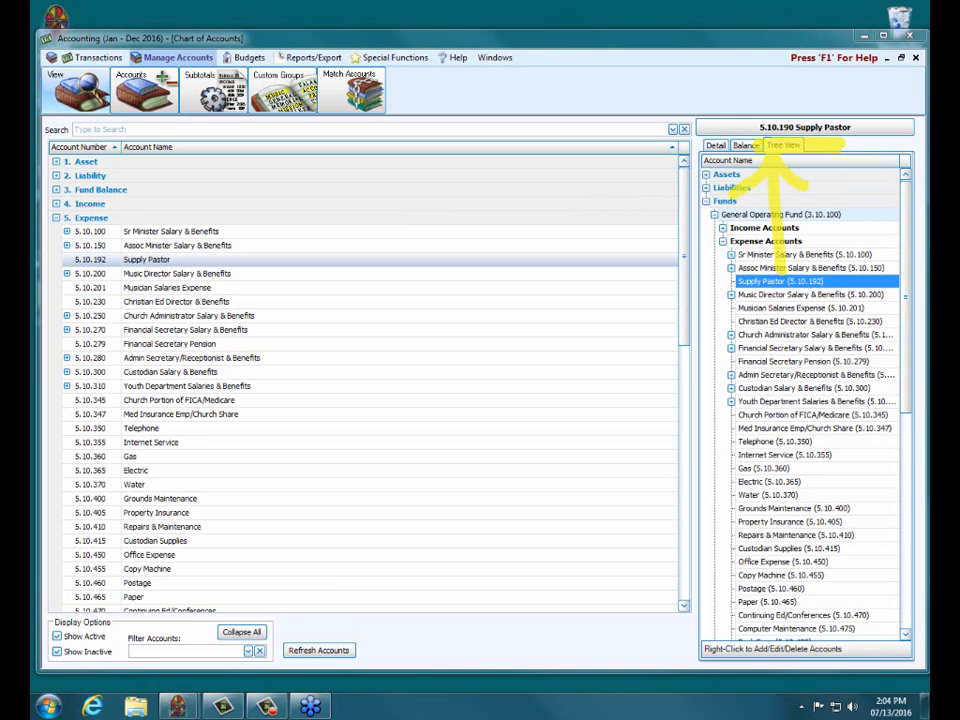
key(Escape)
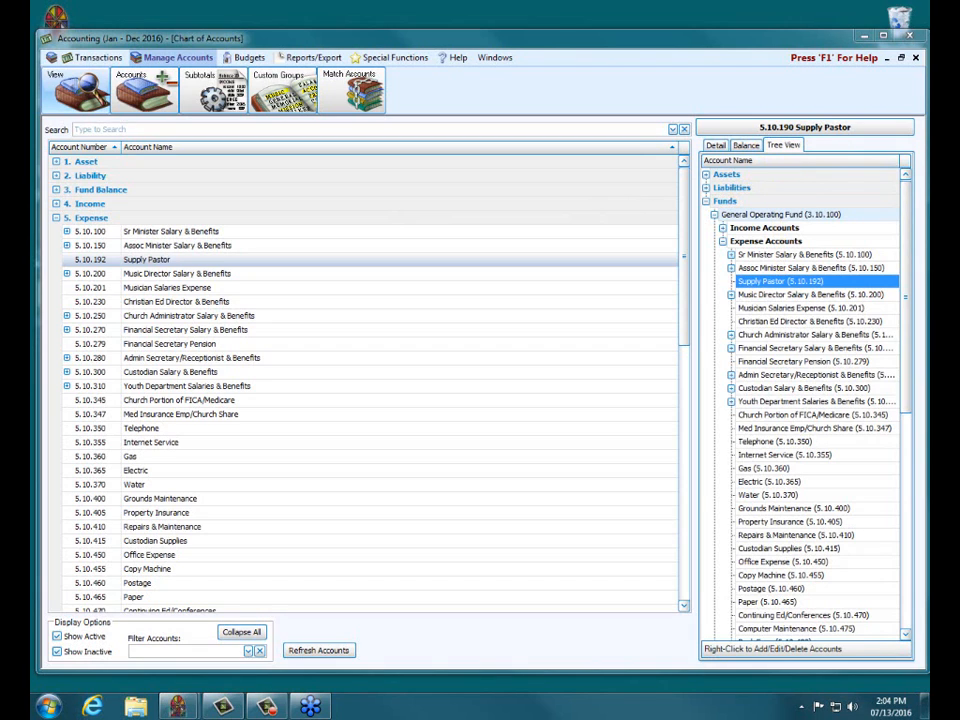
Open the Musician Salaries Expense account for editing from the account tree and accept its existing name and number
click(787, 310)
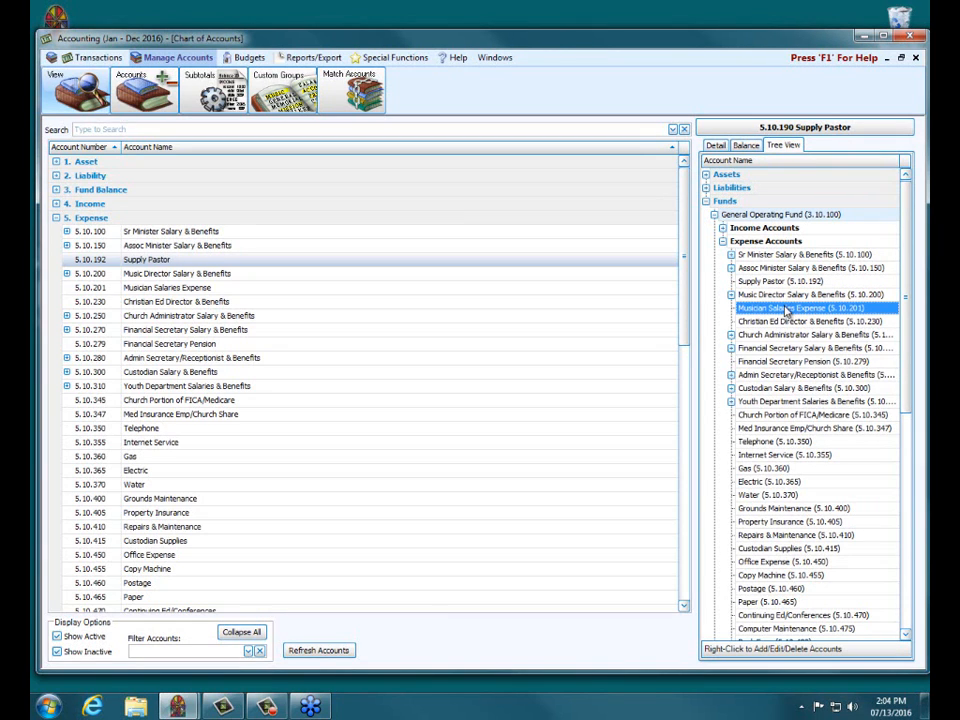
right_click(790, 310)
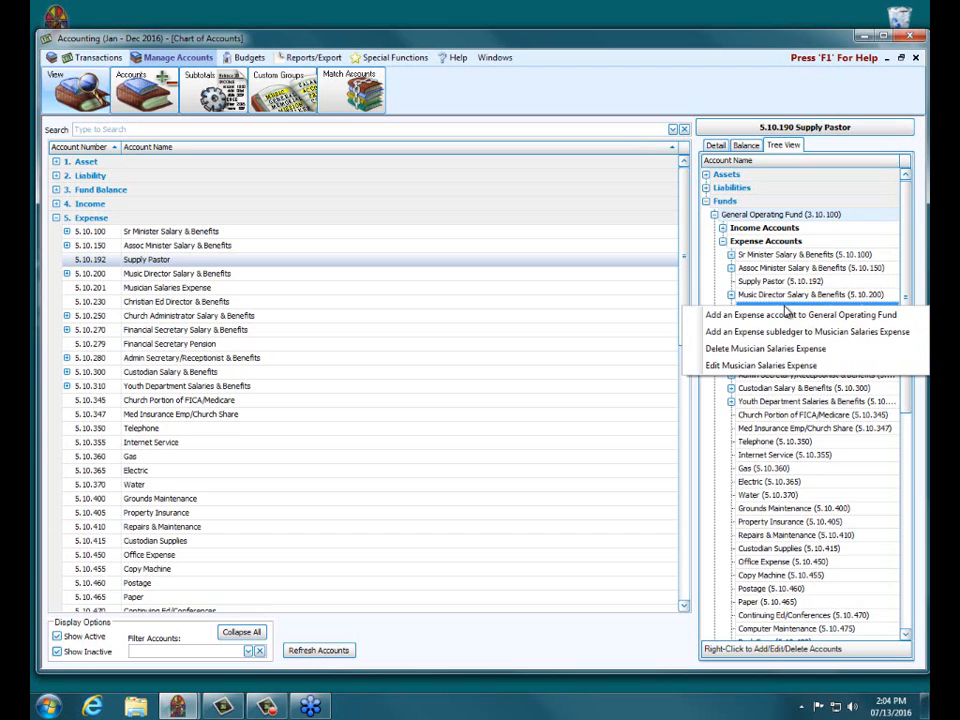
click(745, 366)
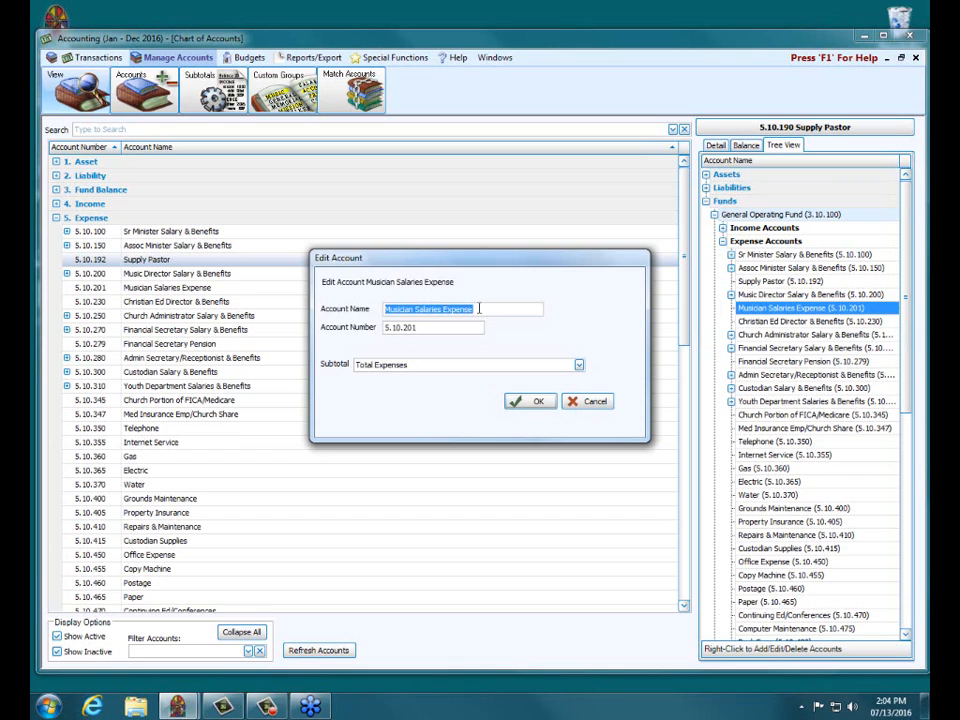
click(475, 309)
click(437, 326)
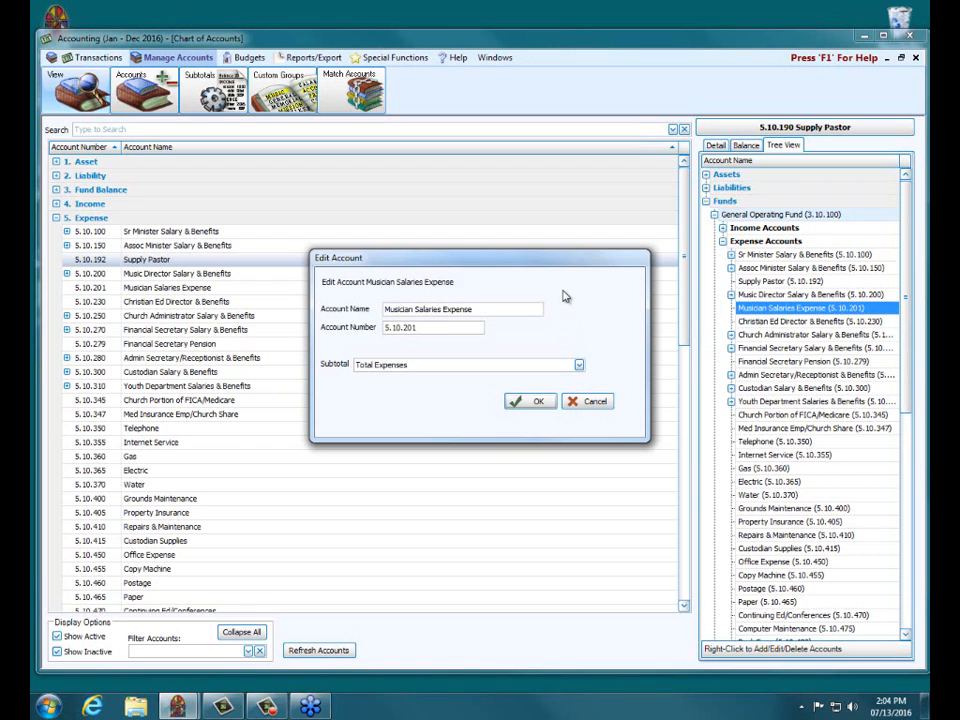
click(540, 401)
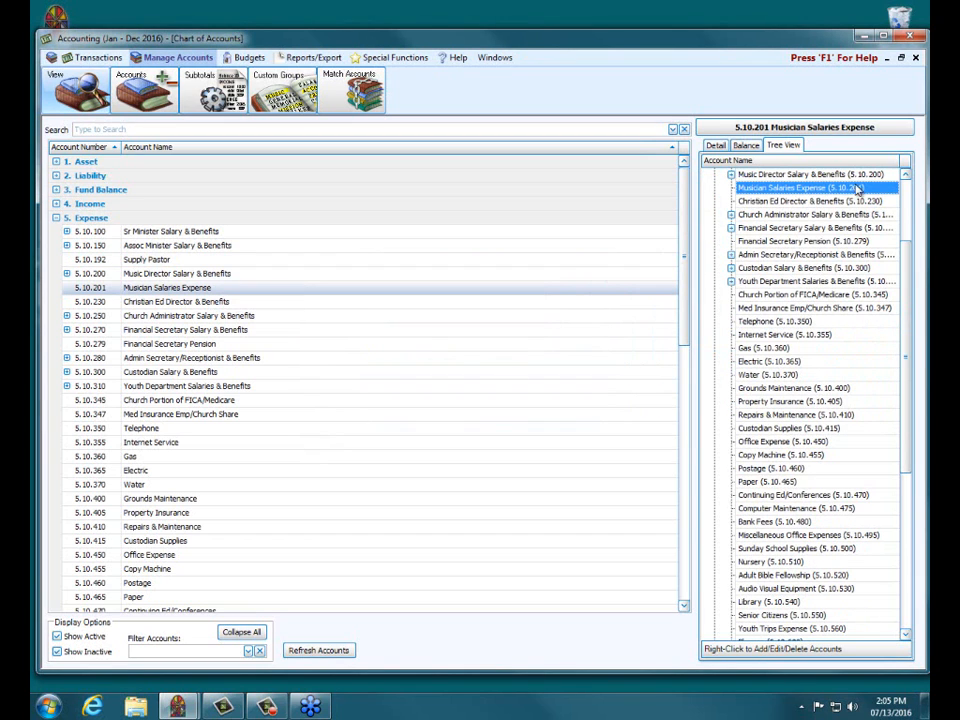
Collapse the General Operating Fund in the account tree and view the Mission Fund's editable fields, leaving without changes
scroll(903, 260, up, 3)
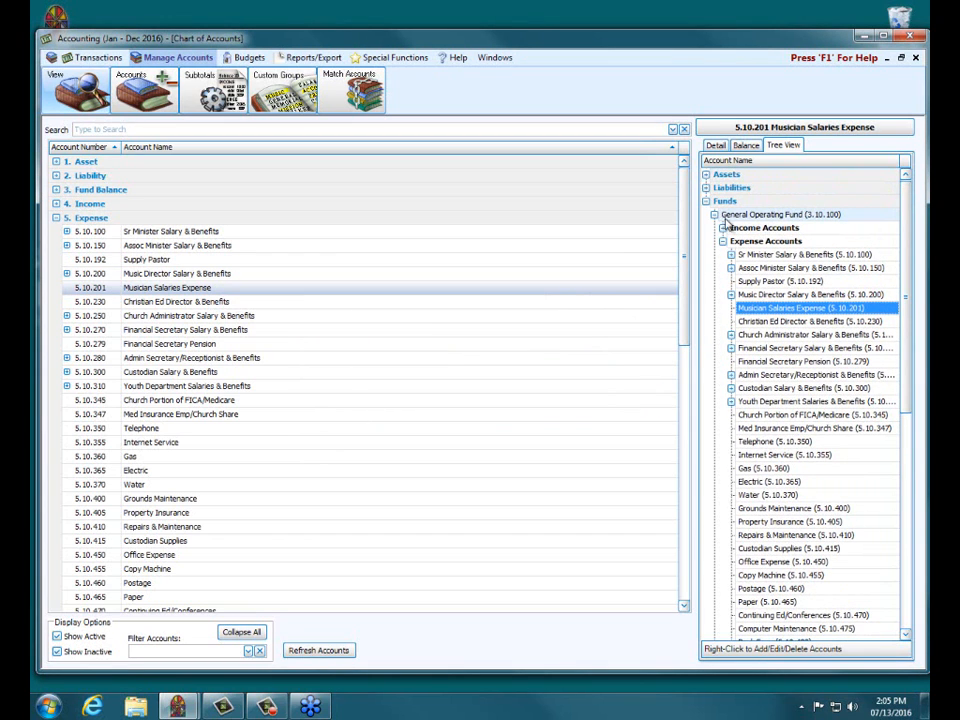
click(715, 215)
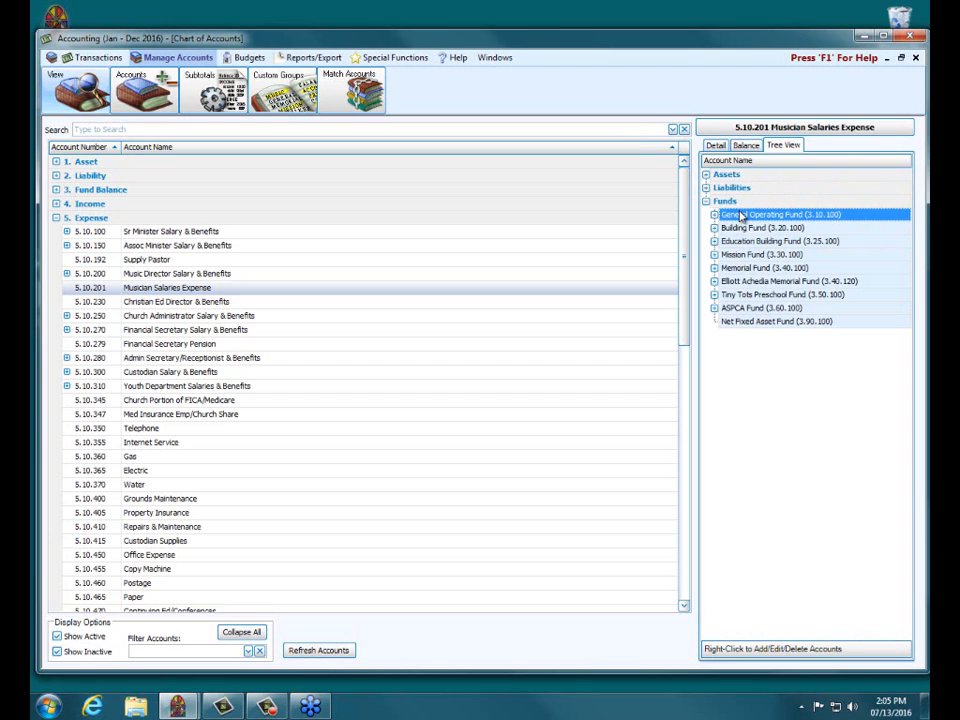
click(748, 216)
right_click(754, 258)
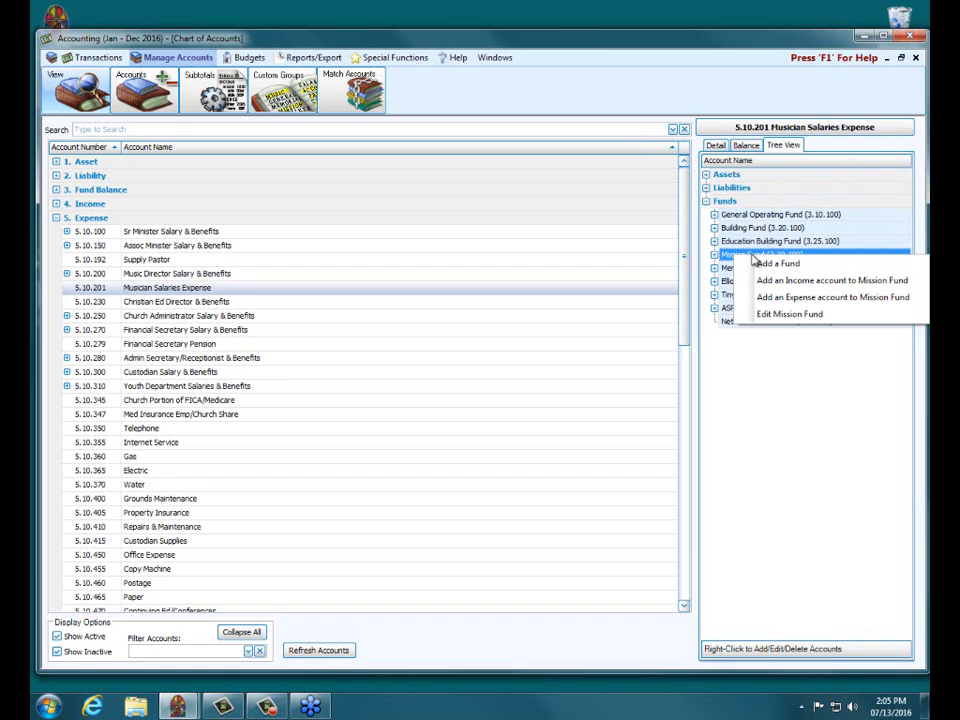
click(780, 314)
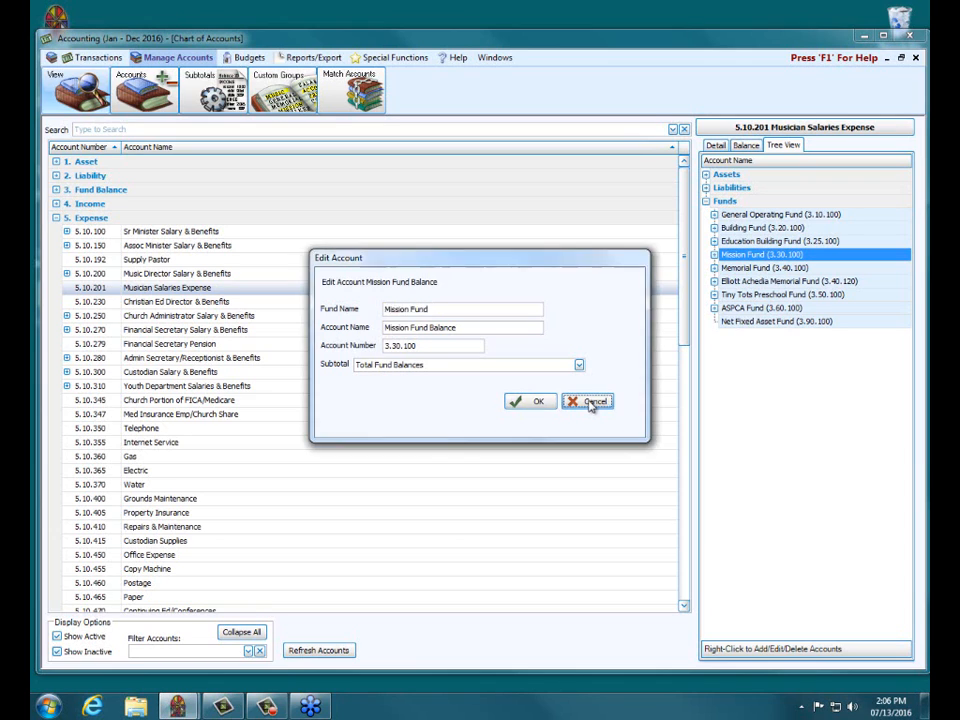
click(590, 402)
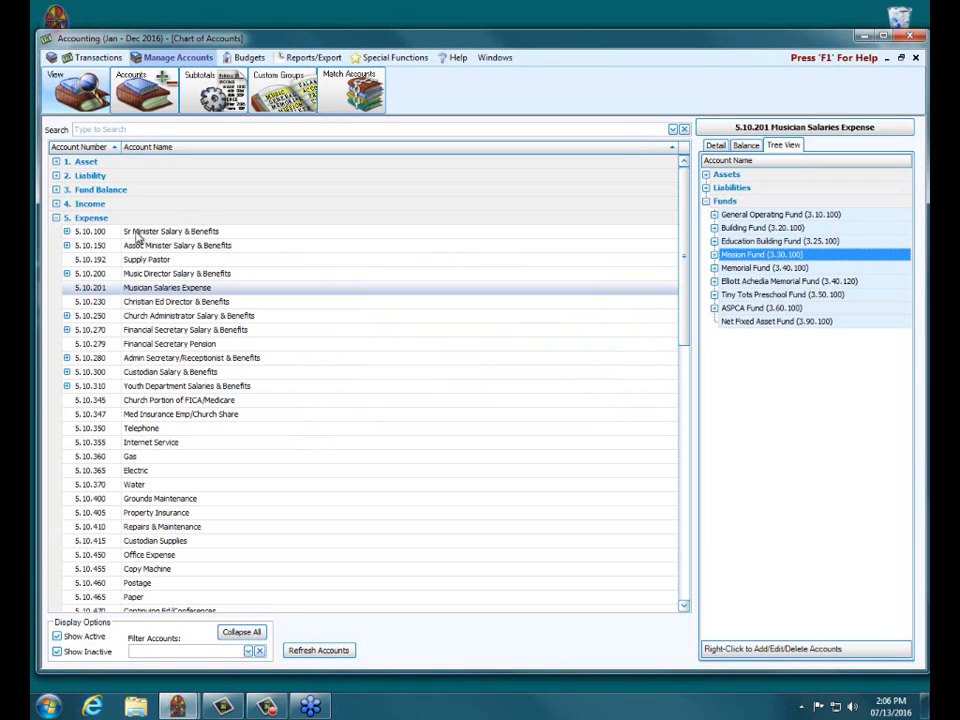
Collapse the Expense group and close the Chart of Accounts
click(60, 220)
click(57, 218)
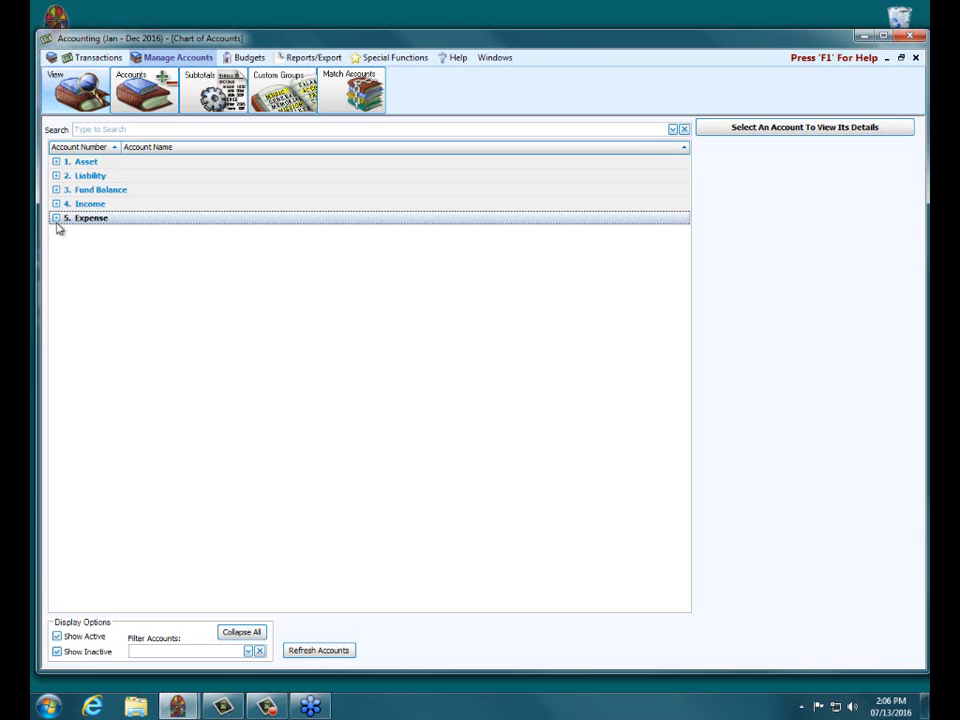
click(916, 58)
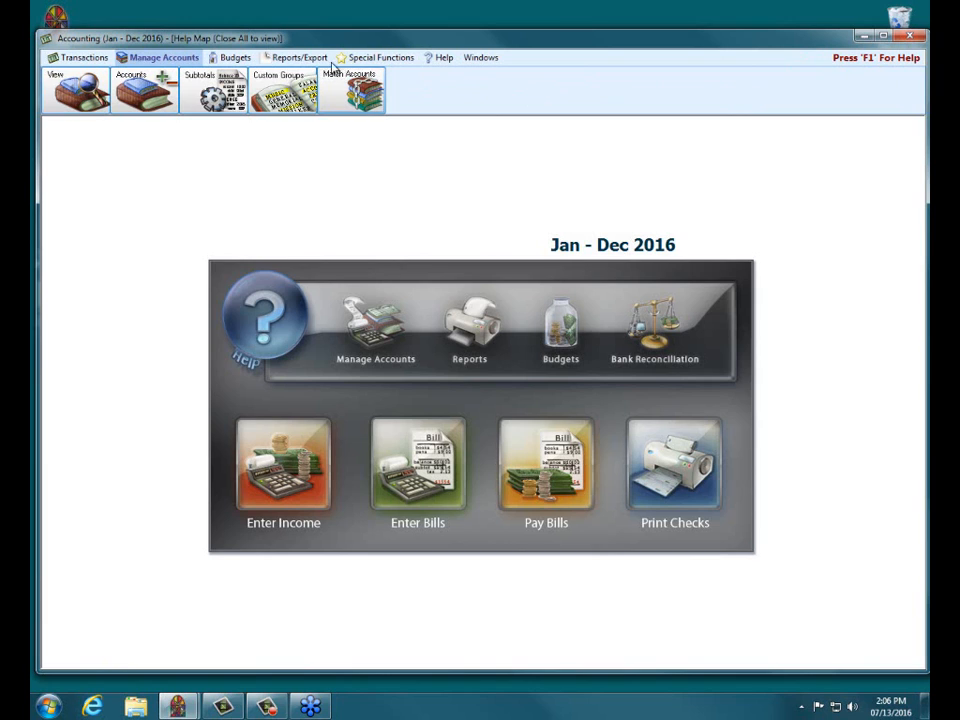
Open the special function for changing the account number structure and acknowledge the exclusive-access notice
click(403, 60)
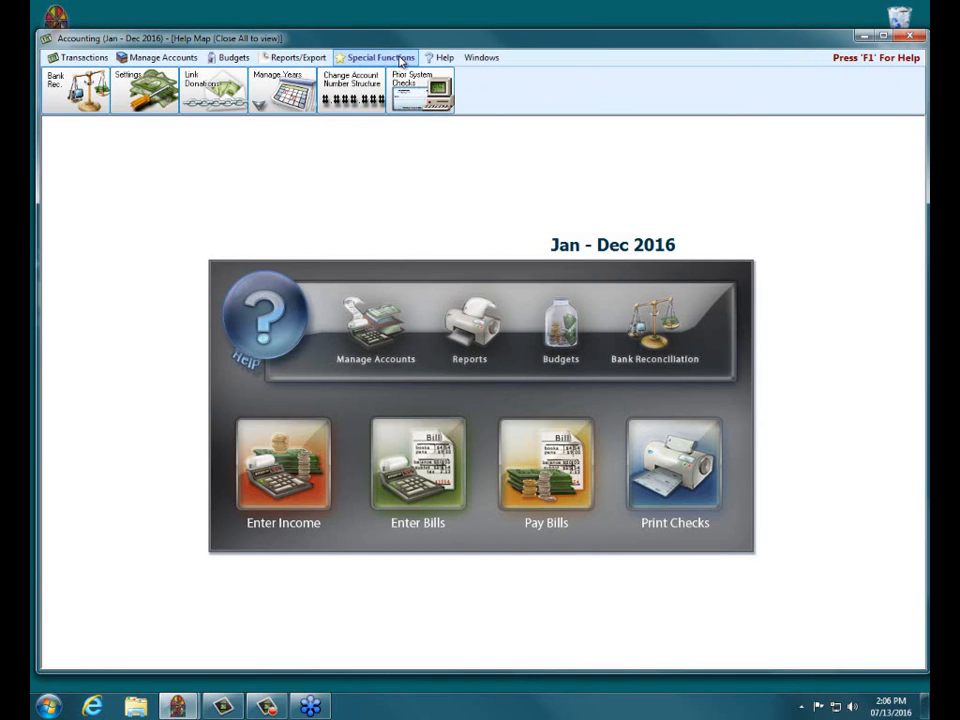
click(352, 95)
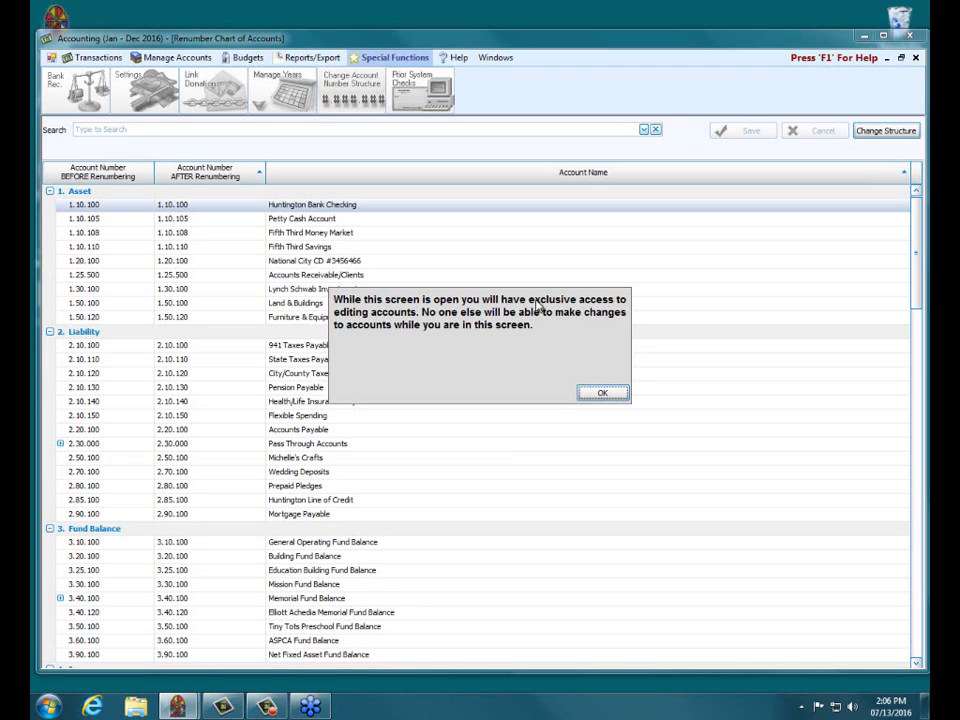
click(606, 394)
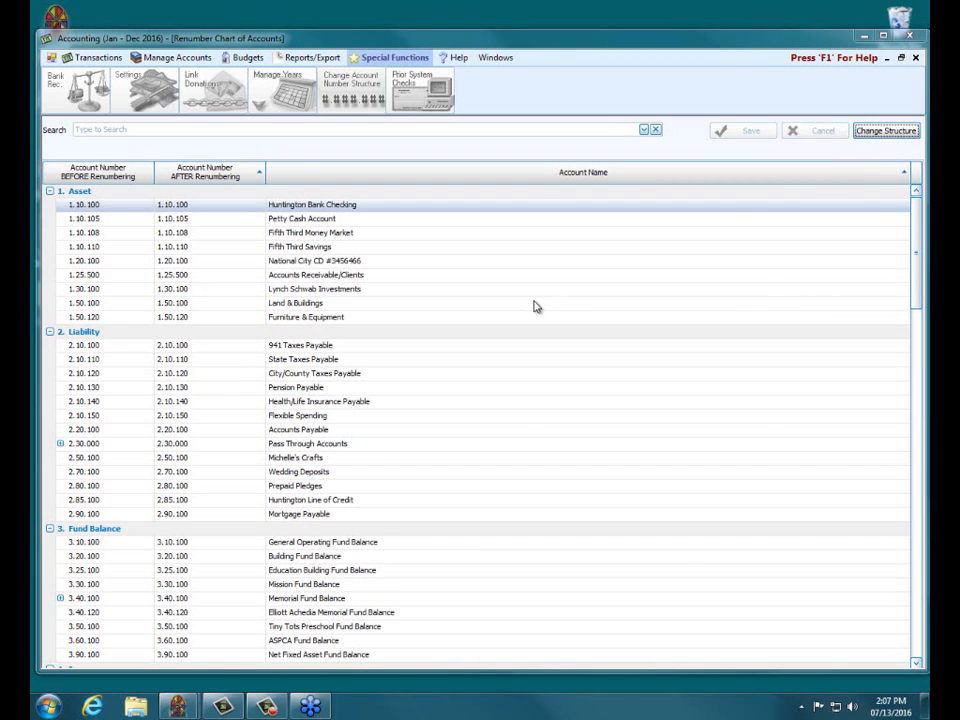
Examine the editable after-renumbering account numbers of several Asset, Liability and Fund Balance accounts
click(234, 275)
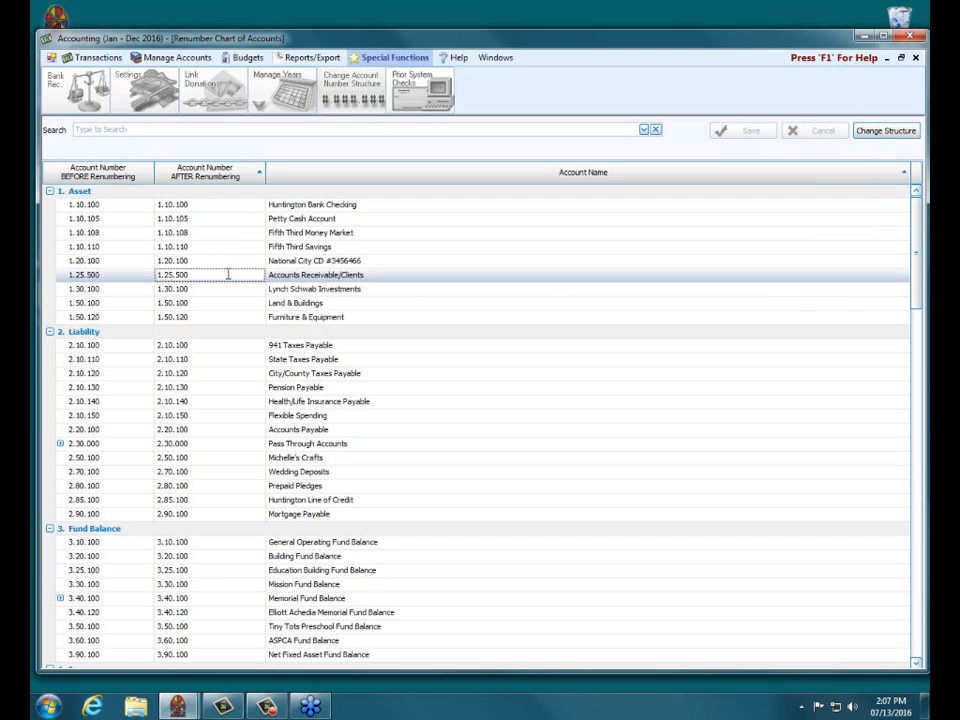
click(207, 388)
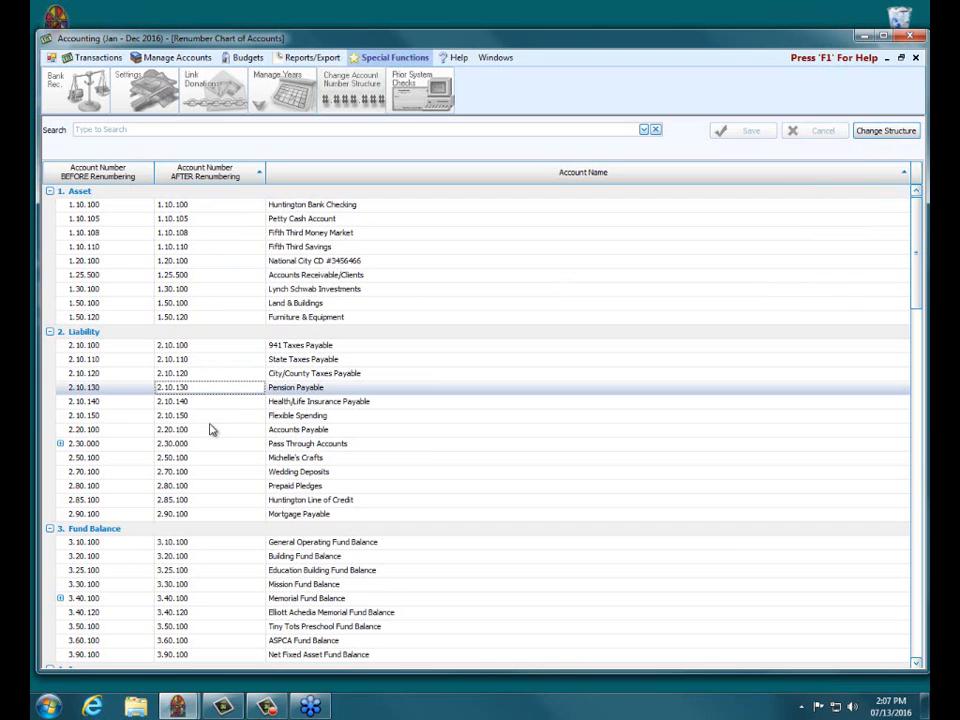
click(209, 429)
click(204, 470)
click(206, 487)
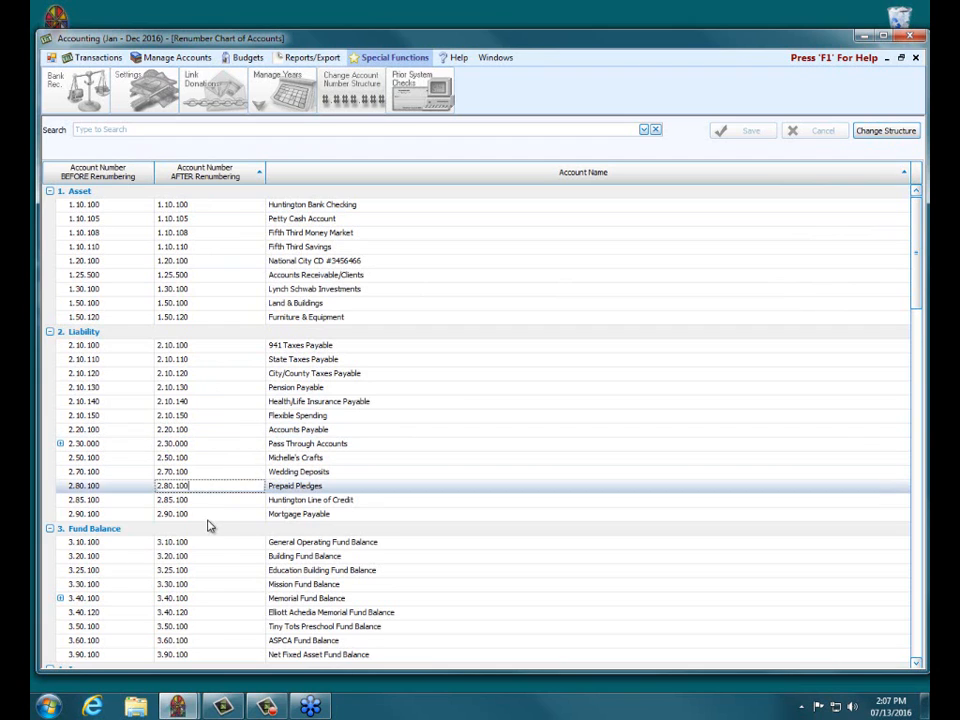
click(208, 516)
click(212, 556)
click(209, 571)
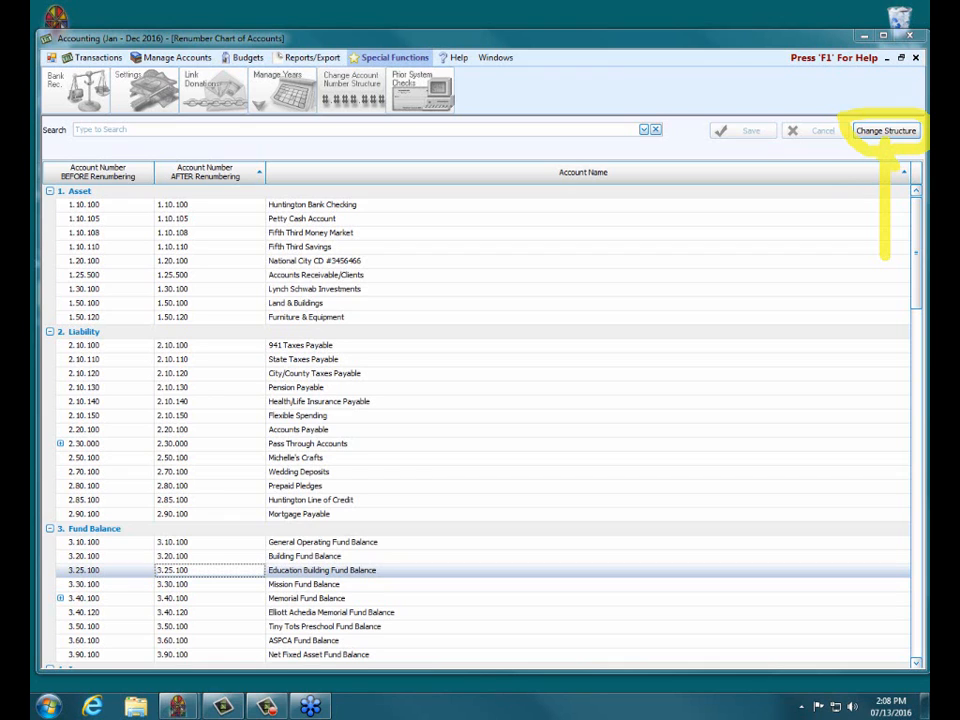
Change the account number structure to #.##.####, adding a fourth digit to the last segment
click(860, 134)
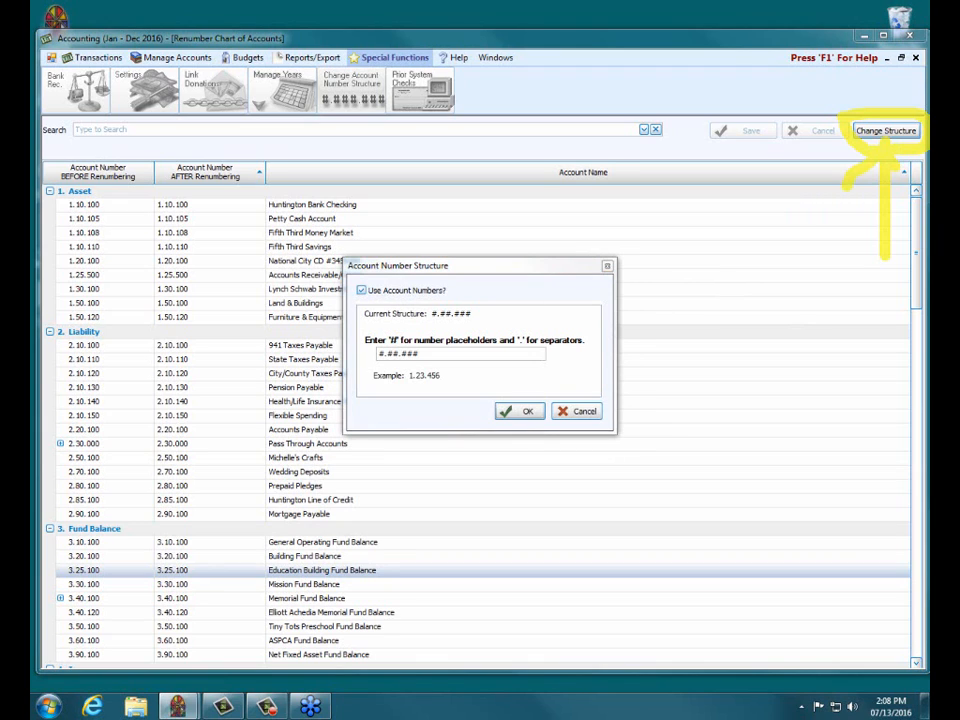
key(Escape)
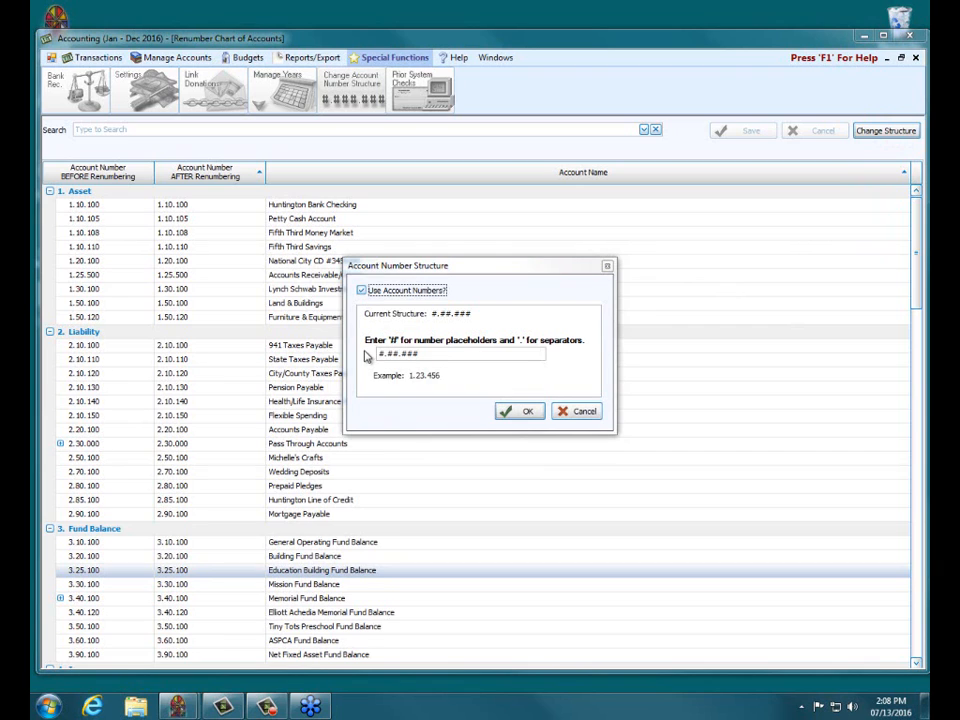
click(430, 350)
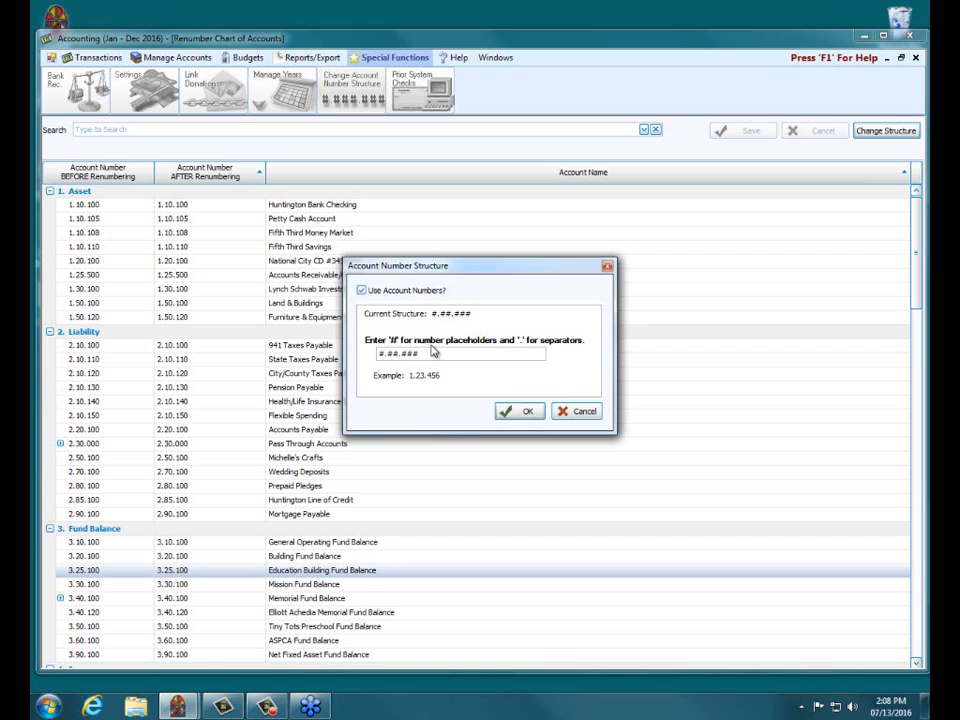
text(#)
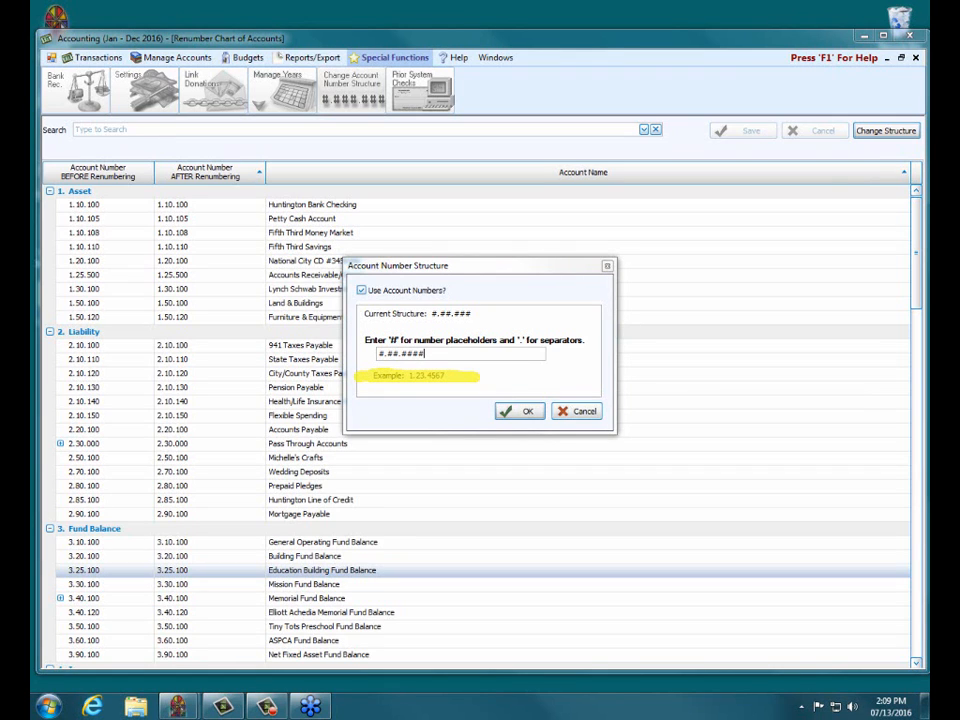
click(525, 414)
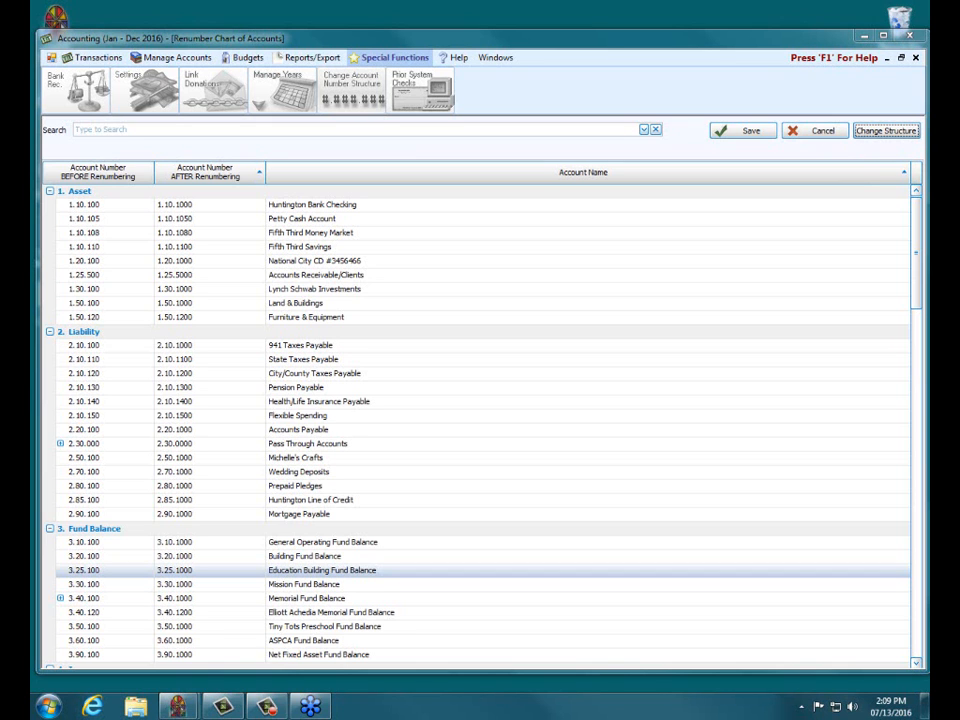
Review the renumbered accounts down to the Expense group, save the renumbering and close the renumbering screen
scroll(905, 260, down, 13)
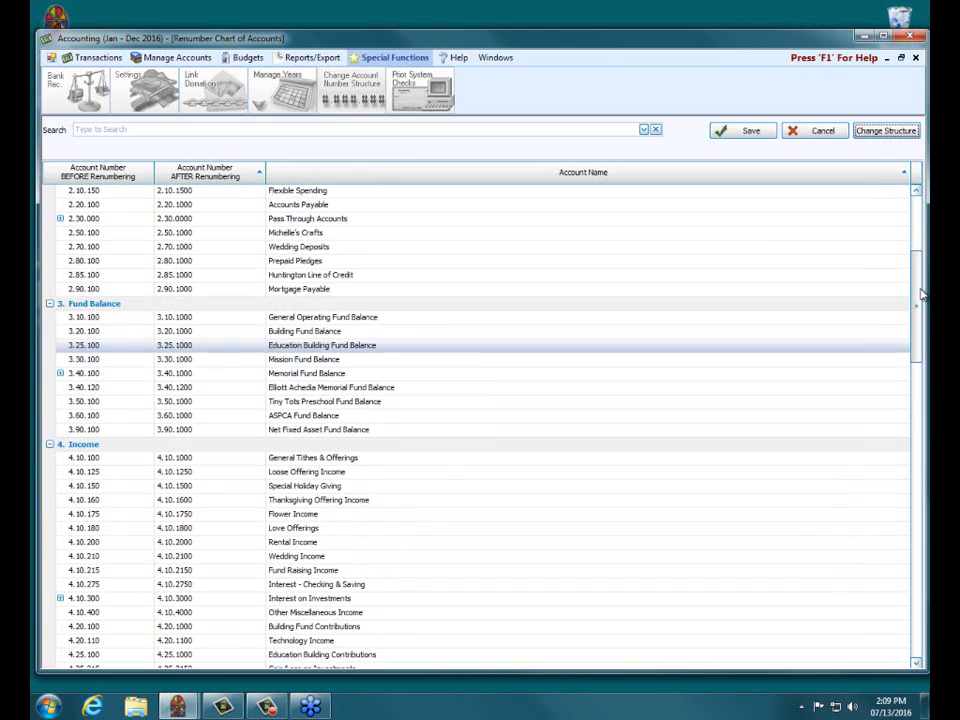
scroll(480, 420, down, 10)
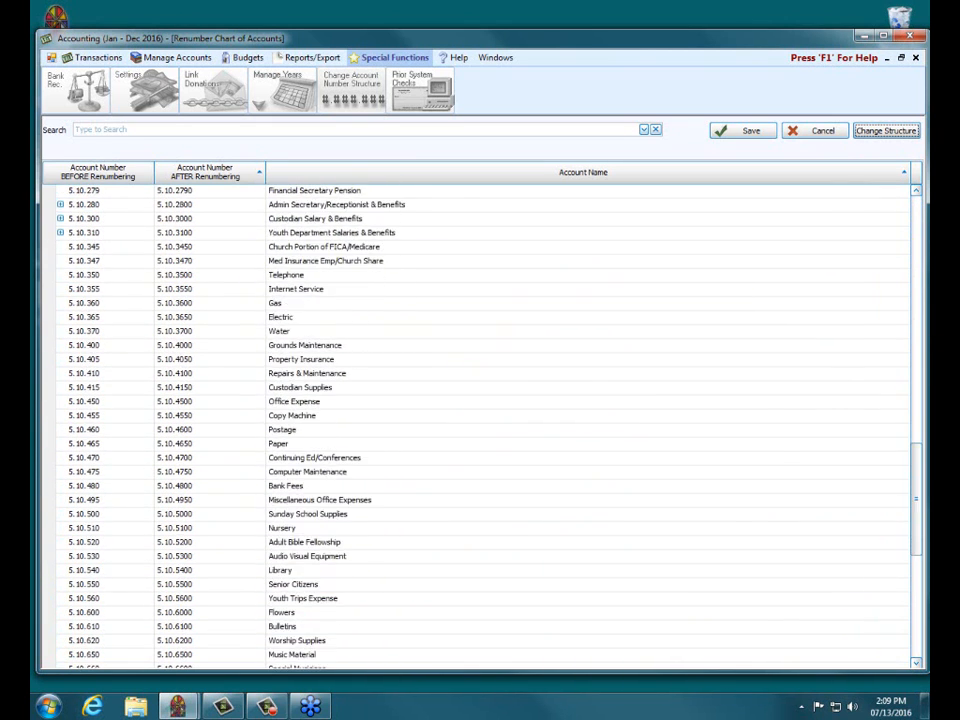
click(745, 131)
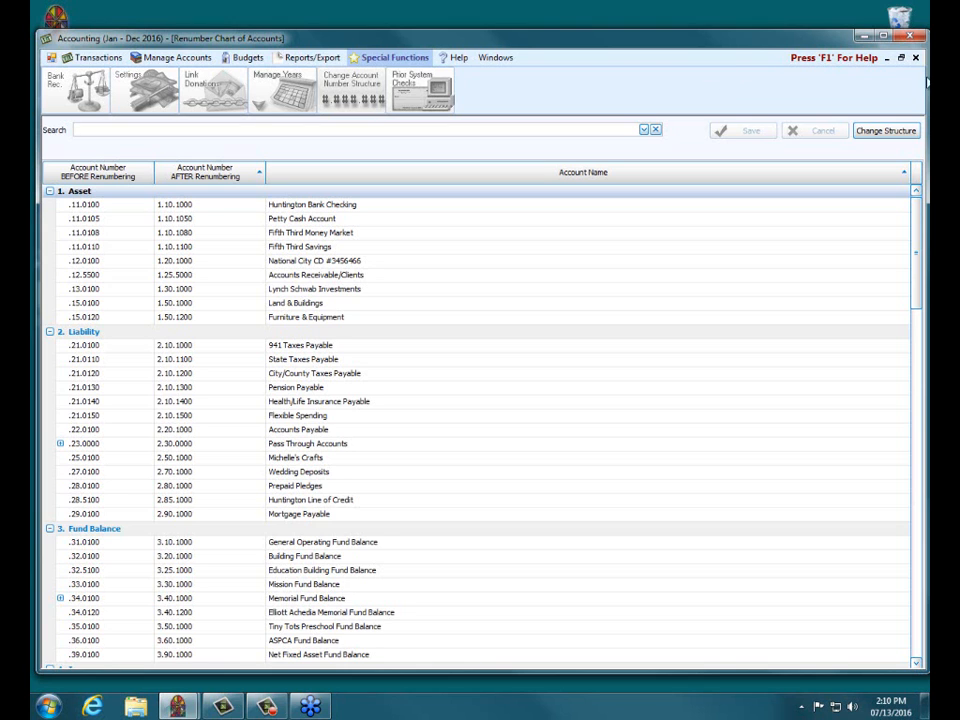
click(913, 58)
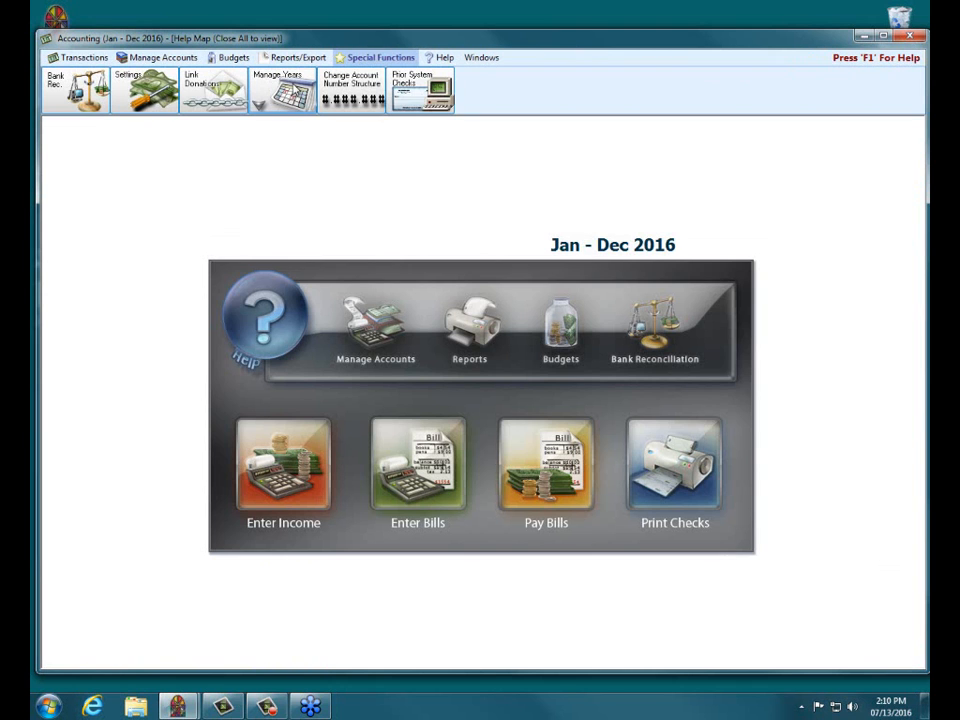
View the options for setting up a new accounting year and leave without creating one
click(272, 94)
click(298, 139)
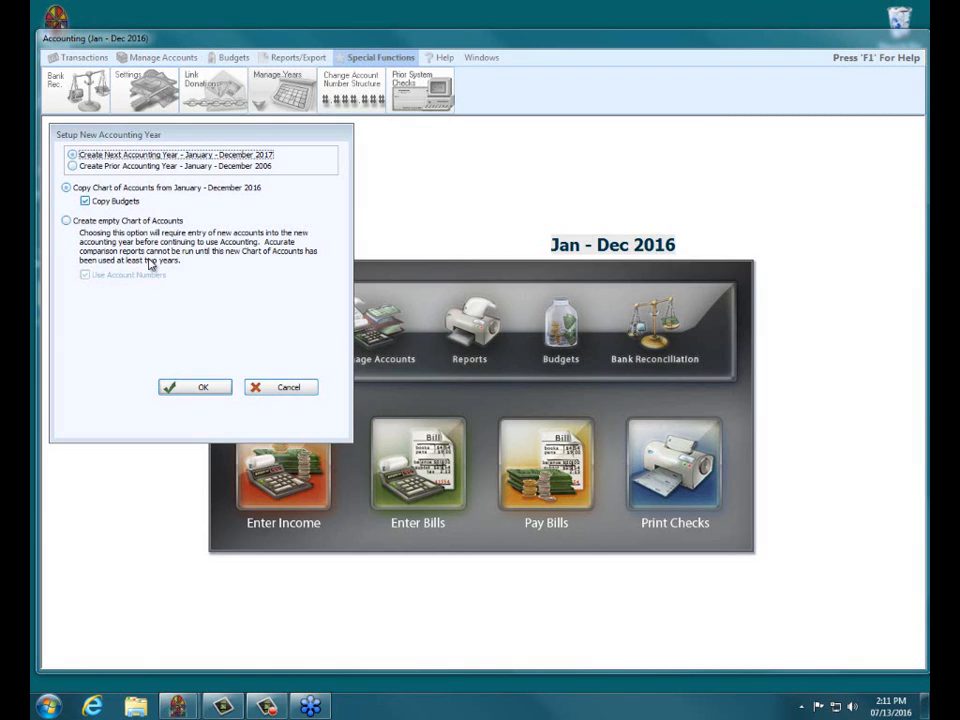
click(288, 388)
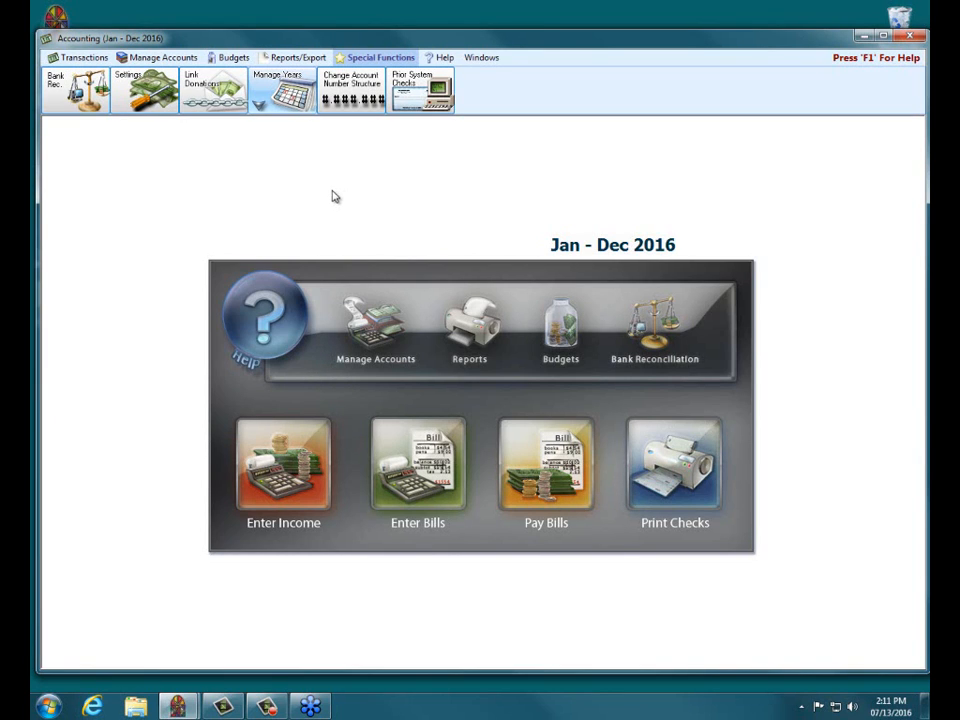
Reopen the Chart of Accounts and show the details of the Huntington Bank Checking account
click(372, 338)
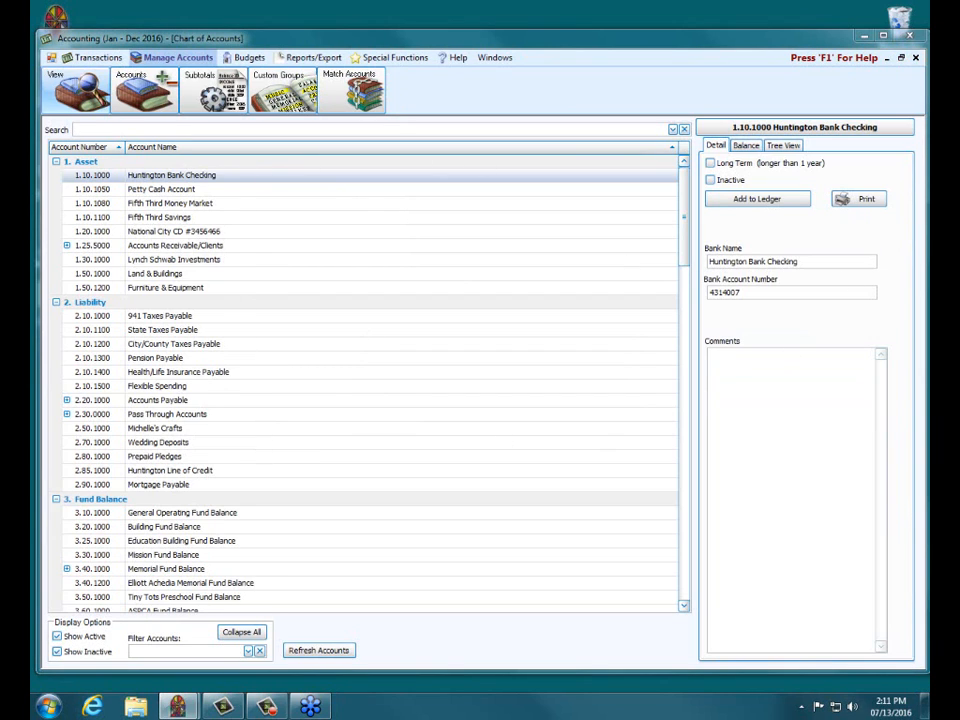
click(714, 145)
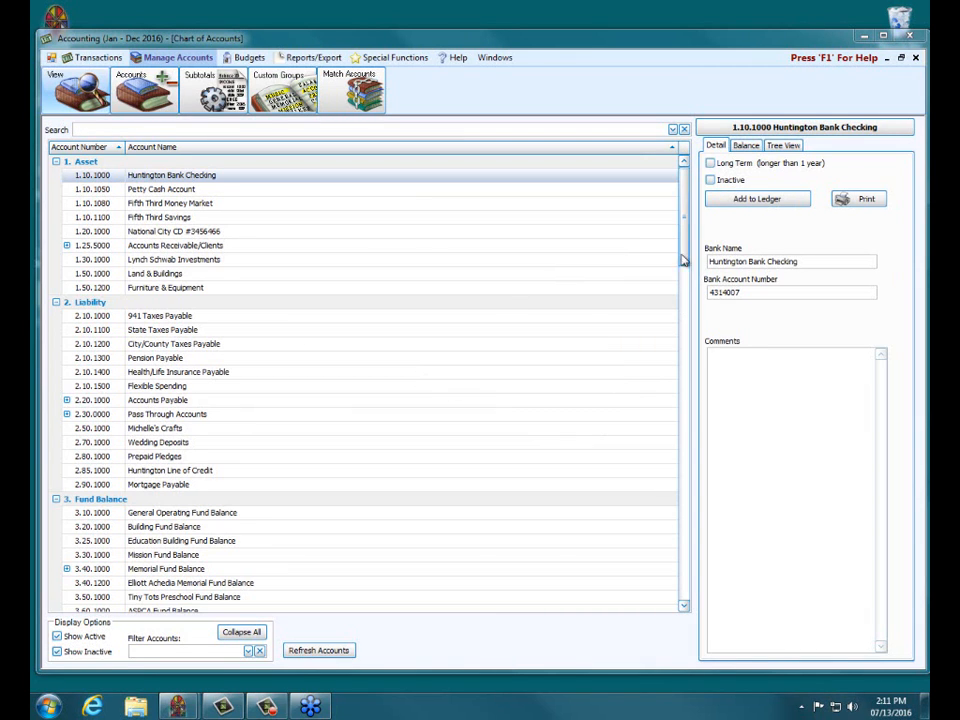
Mark the Grounds Maintenance expense account as inactive and close the Chart of Accounts
drag(682, 217, 685, 415)
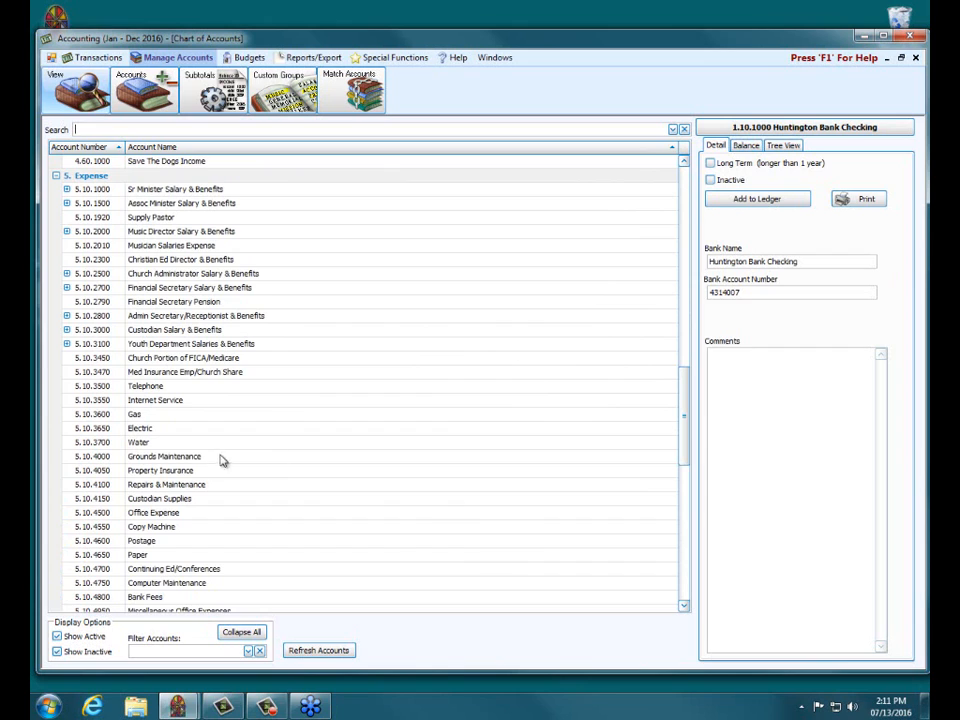
click(143, 455)
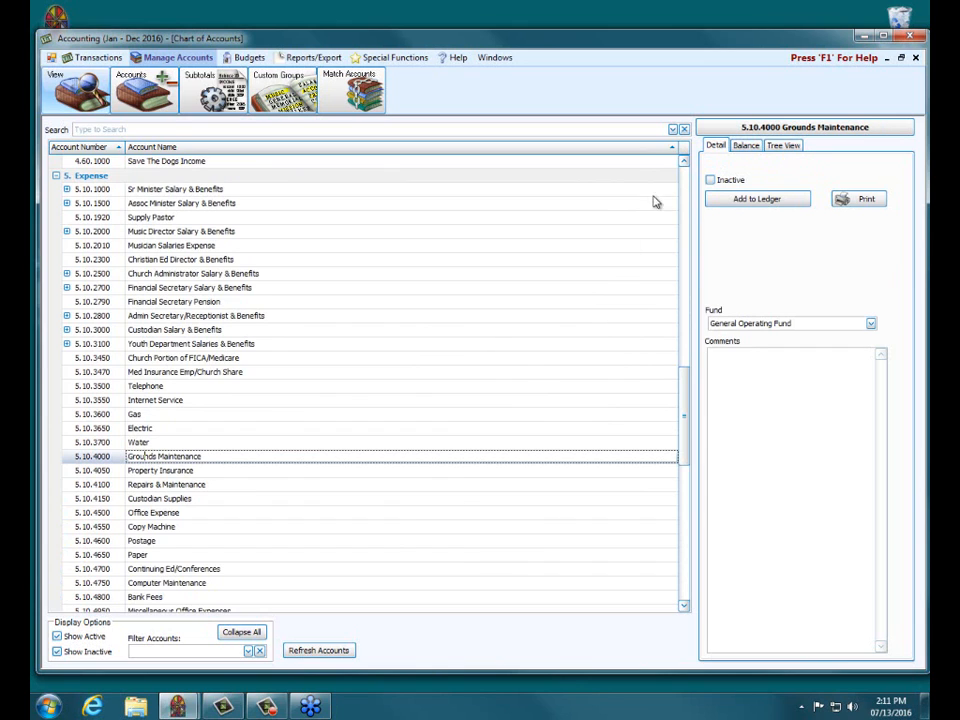
click(710, 182)
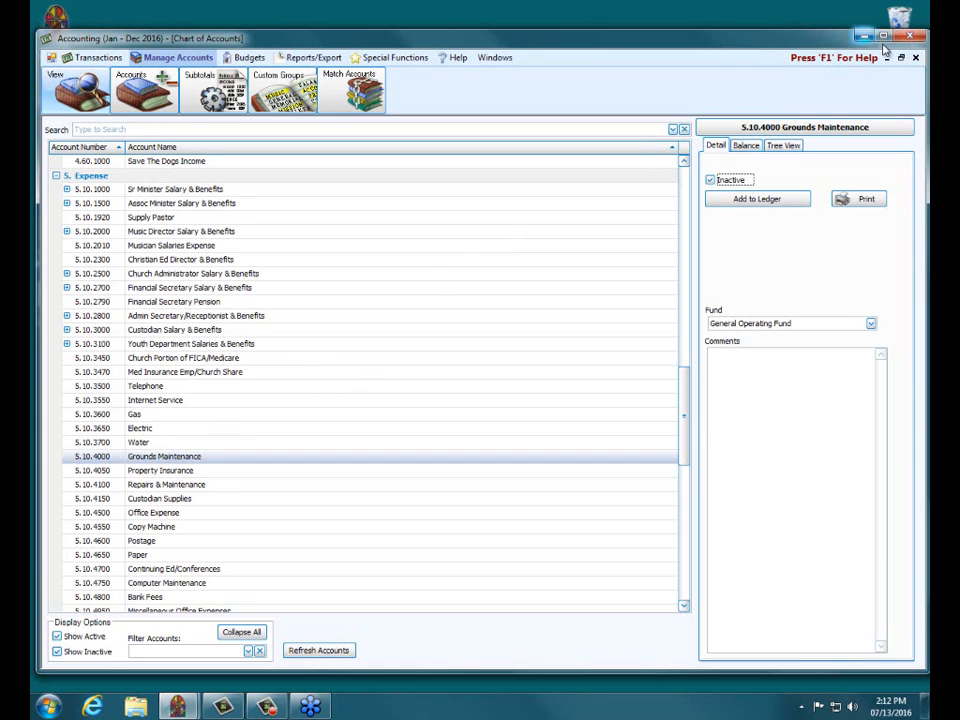
click(915, 57)
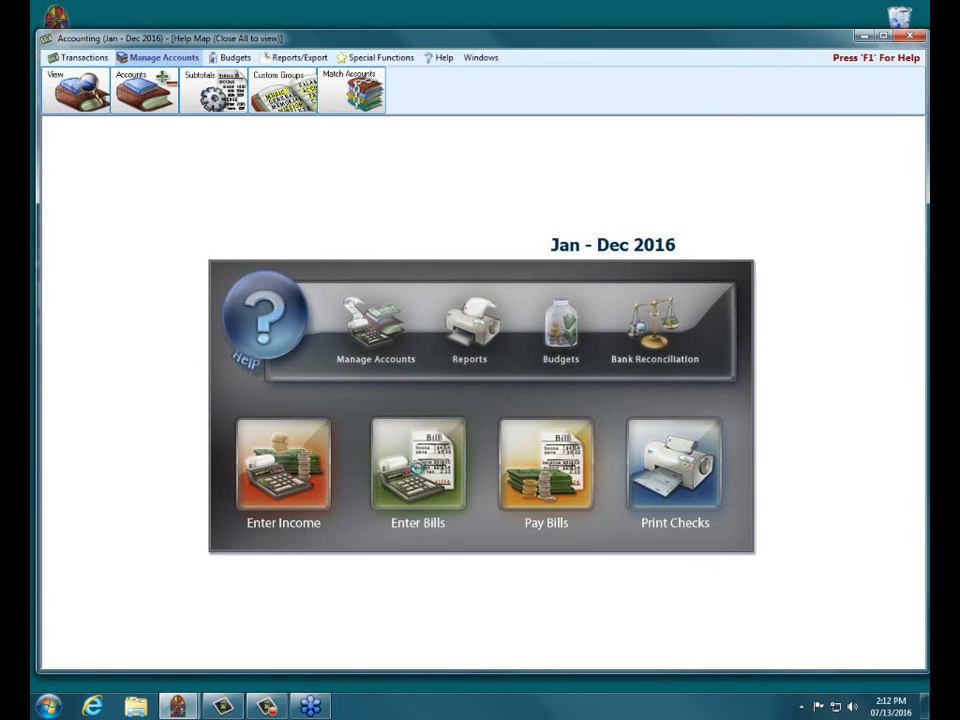
Start a bill for vendor Ameritech, search its expense accounts for "ground", and close the bill without adding it
click(416, 467)
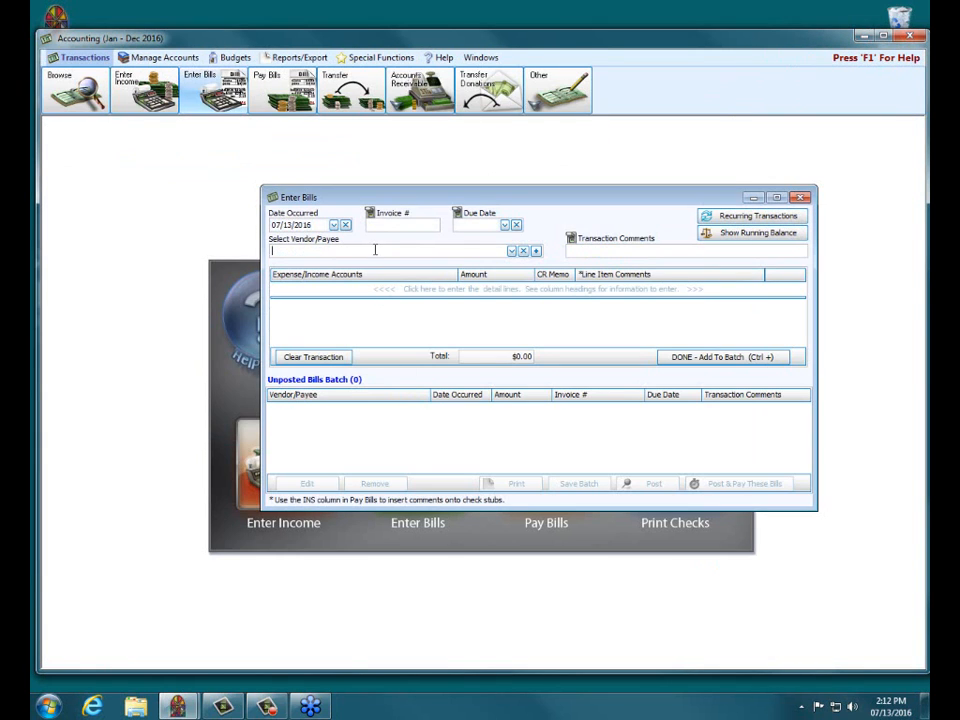
click(511, 251)
click(386, 335)
click(357, 292)
text(g)
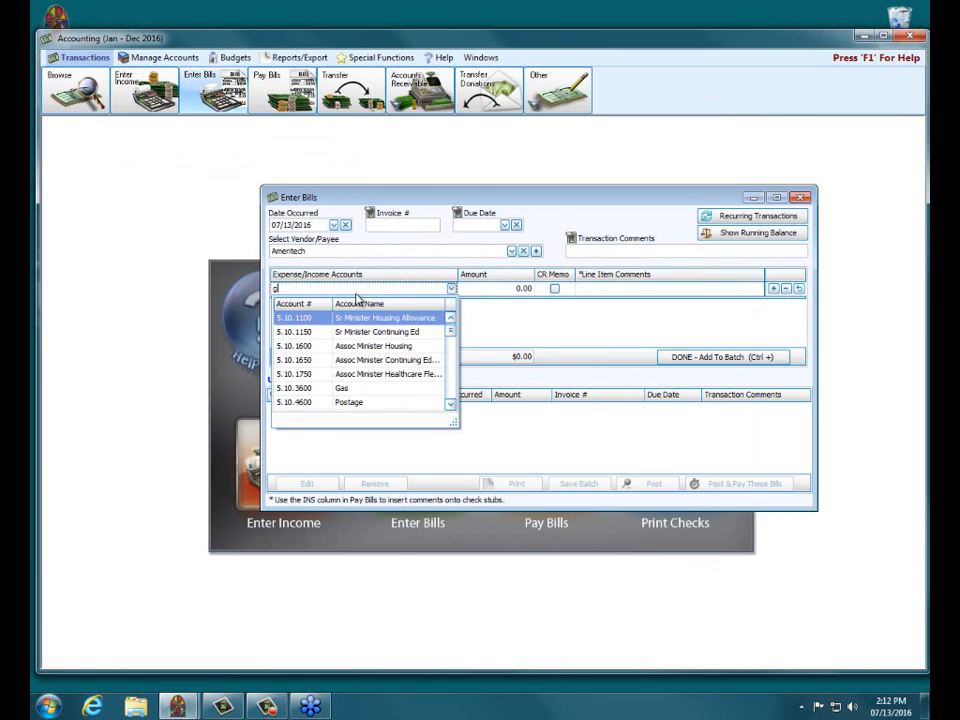
text(ro)
text(d)
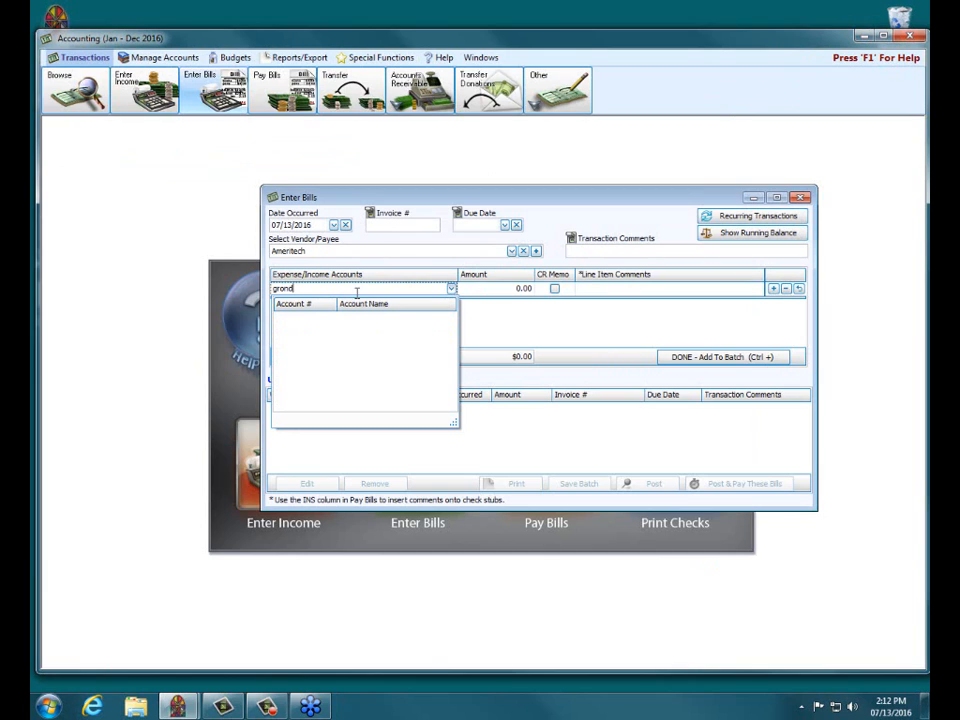
key(BackSpace)
key(BackSpace)
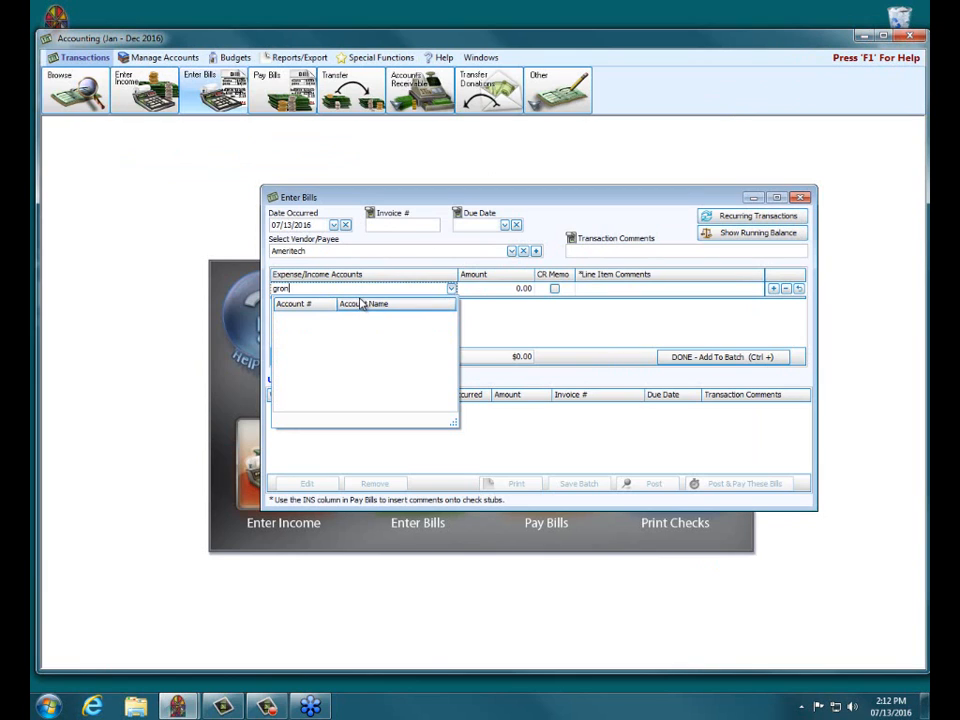
text(und)
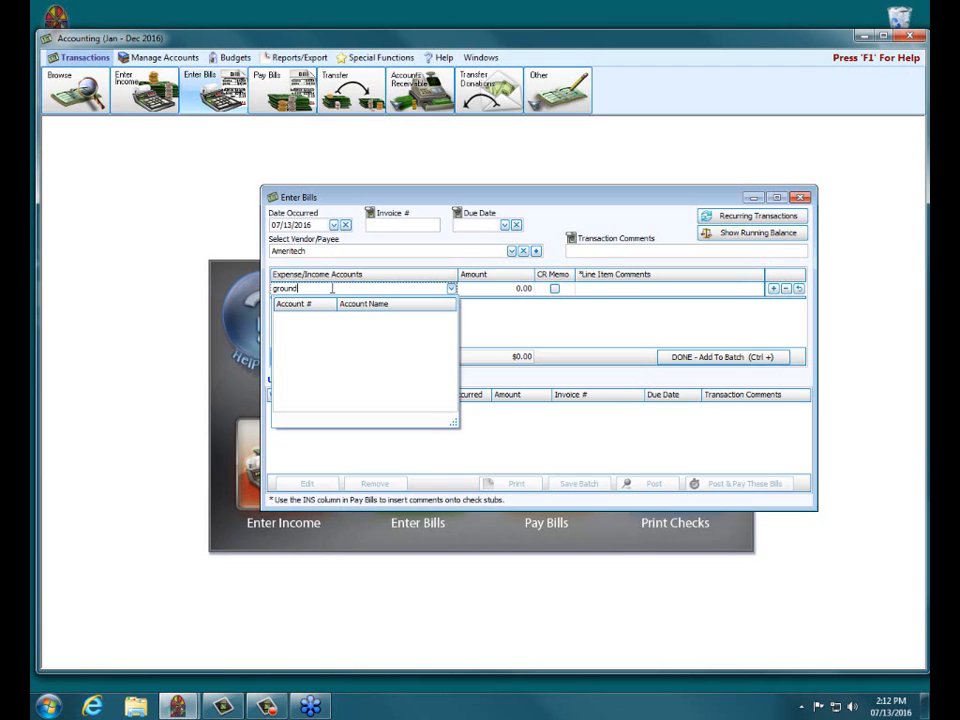
click(800, 198)
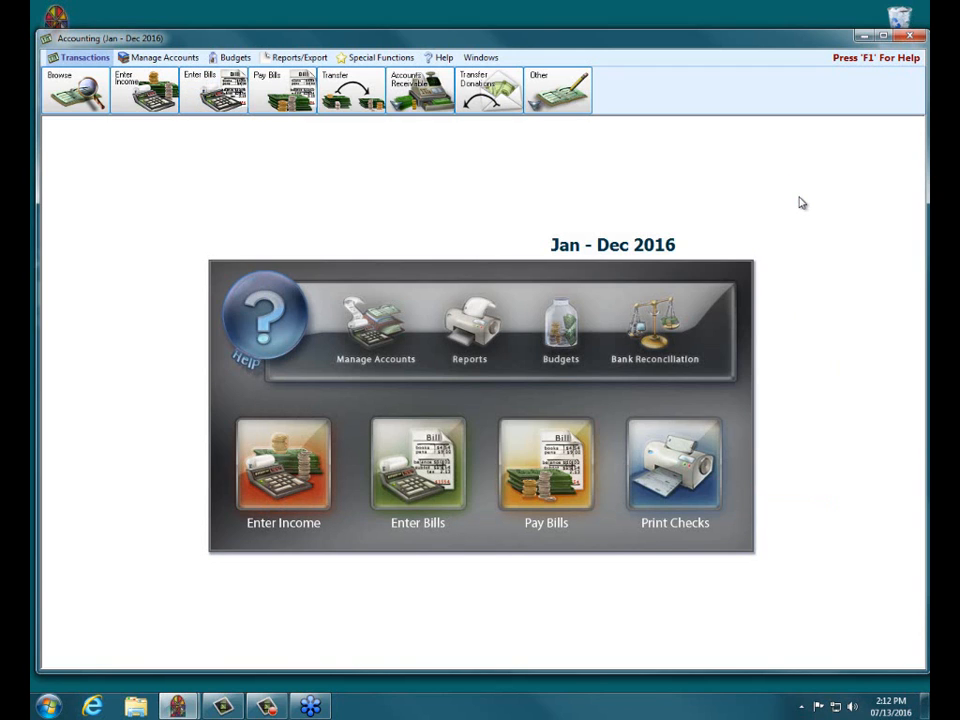
Preview the July 2016 Treasurer's Report with zero-balance accounts included, check the Property & Building expenses, and close the report
click(300, 57)
click(60, 85)
click(91, 140)
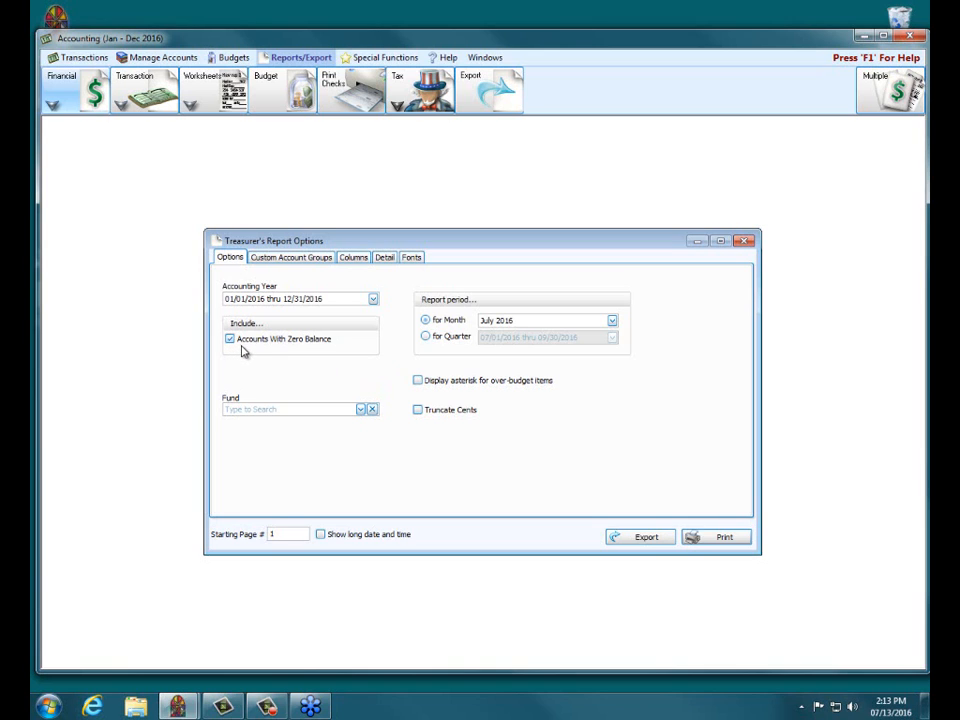
click(718, 537)
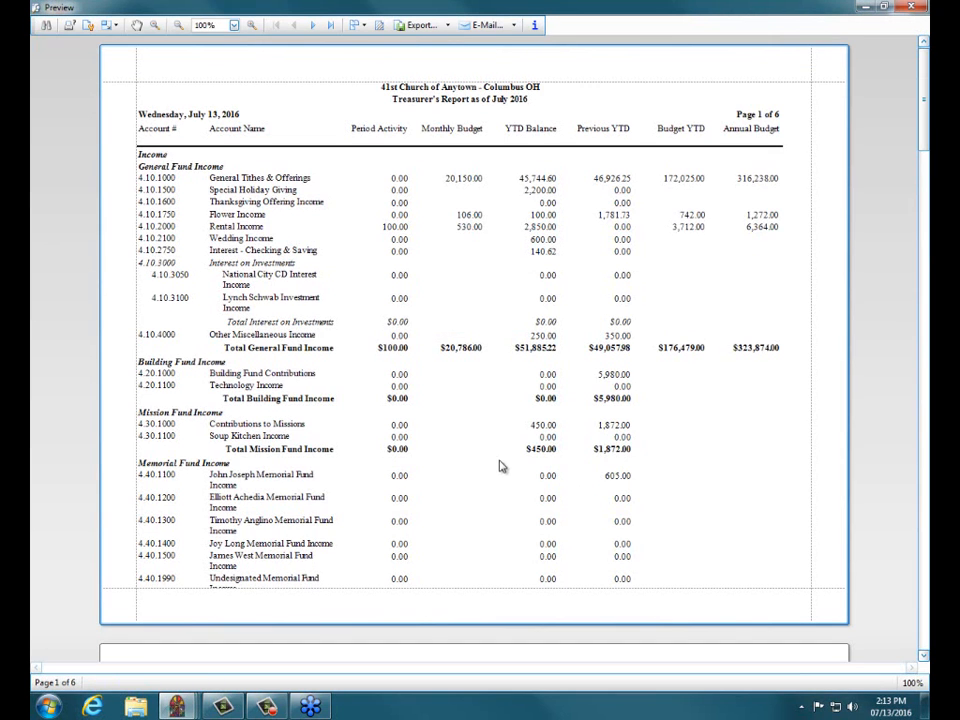
click(925, 522)
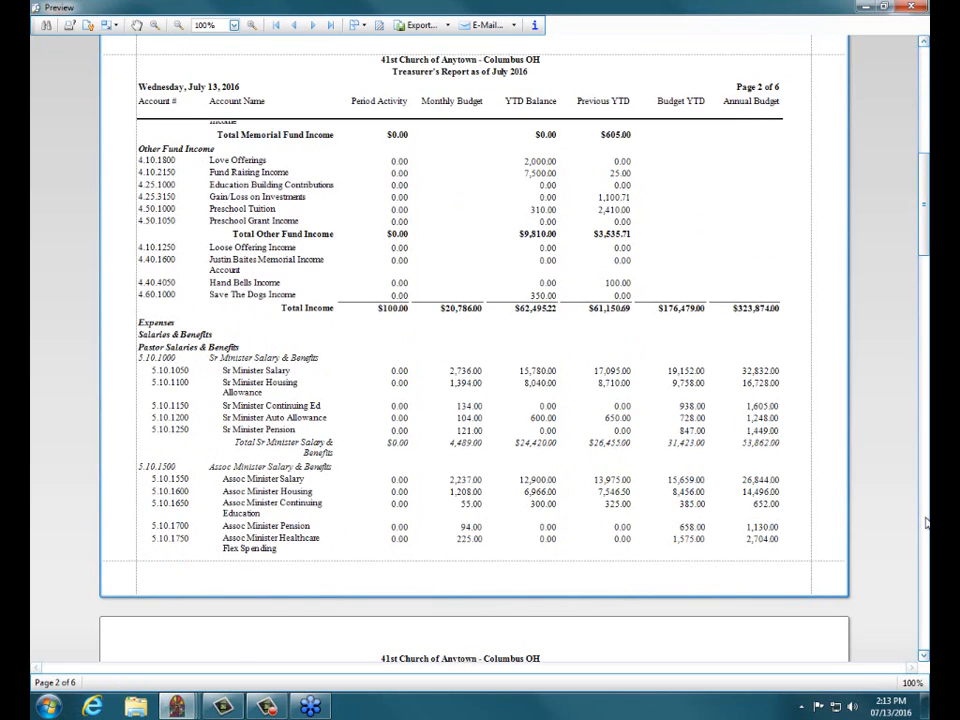
click(925, 522)
click(925, 522)
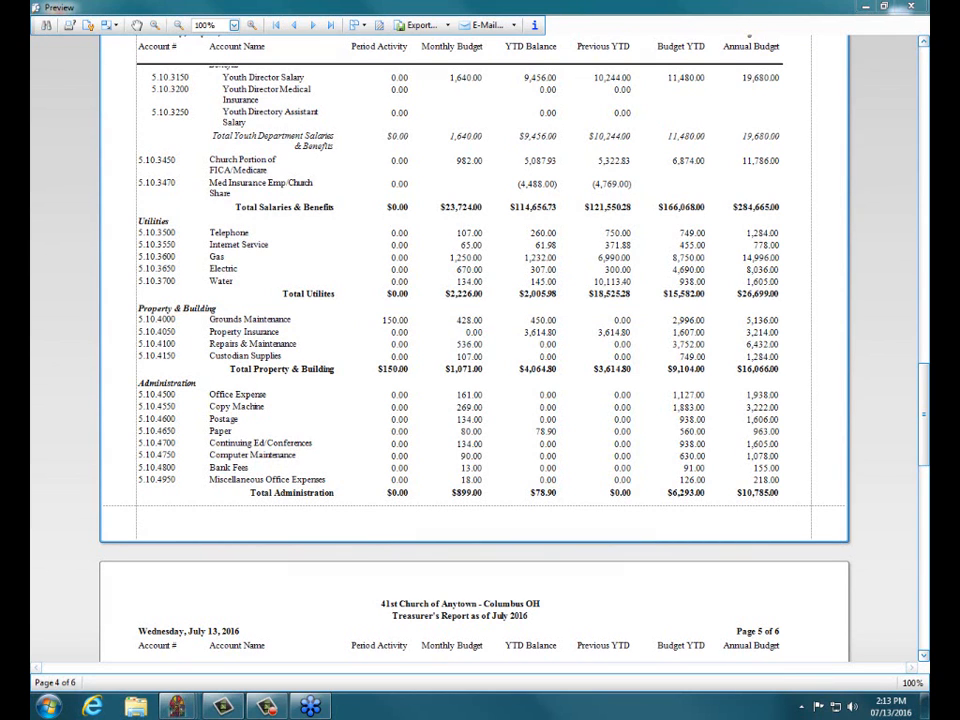
click(914, 8)
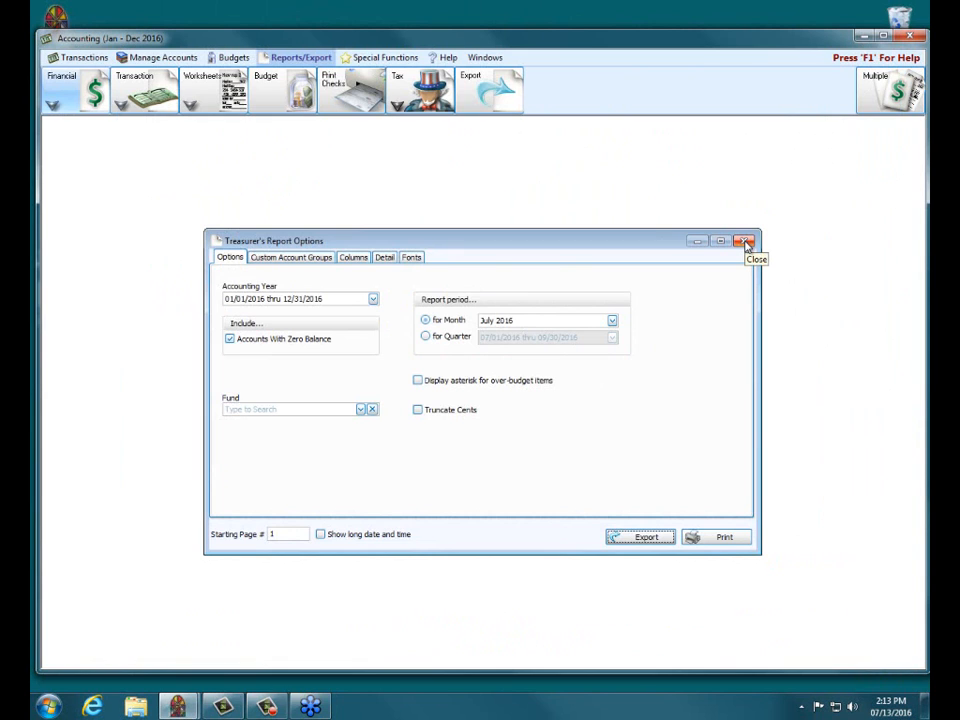
click(745, 243)
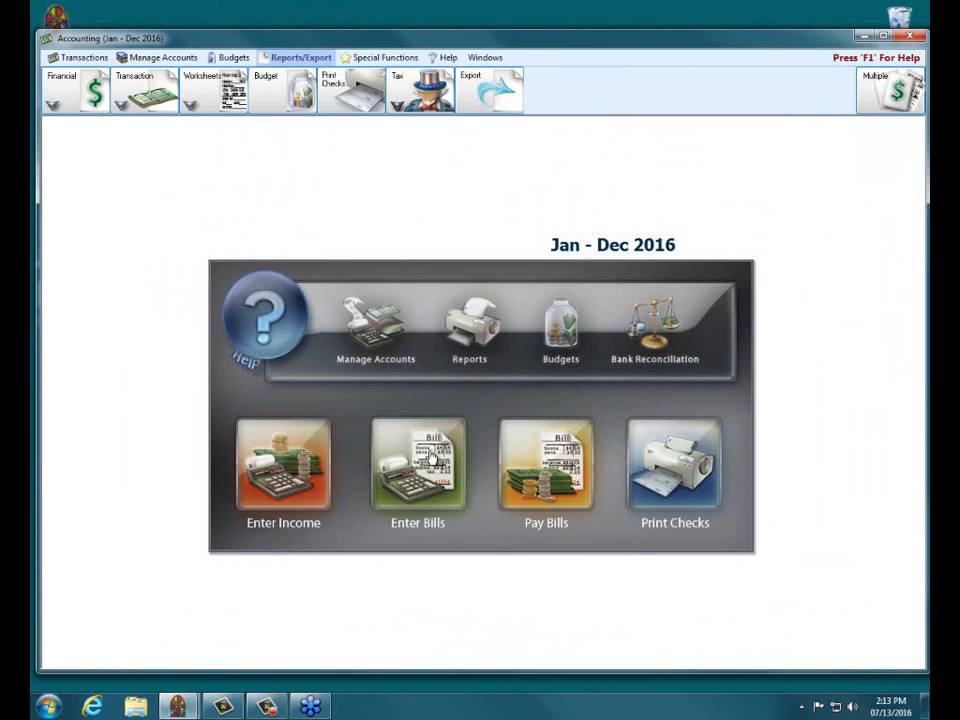
Reopen the Chart of Accounts, list only the inactive accounts, and view the monthly balances of Grounds Maintenance
click(367, 338)
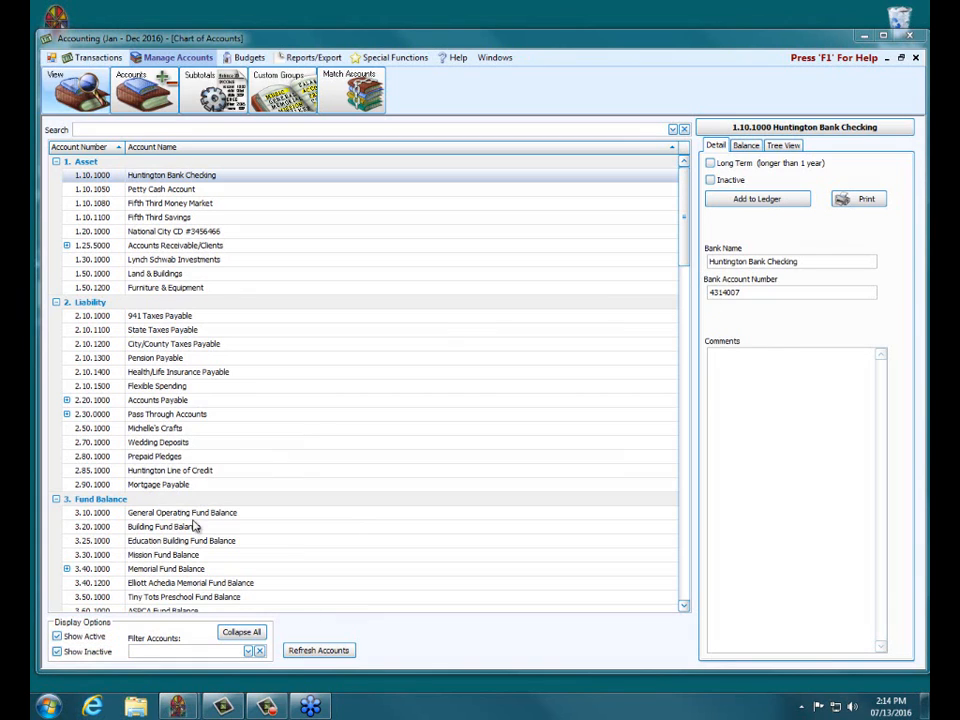
click(57, 636)
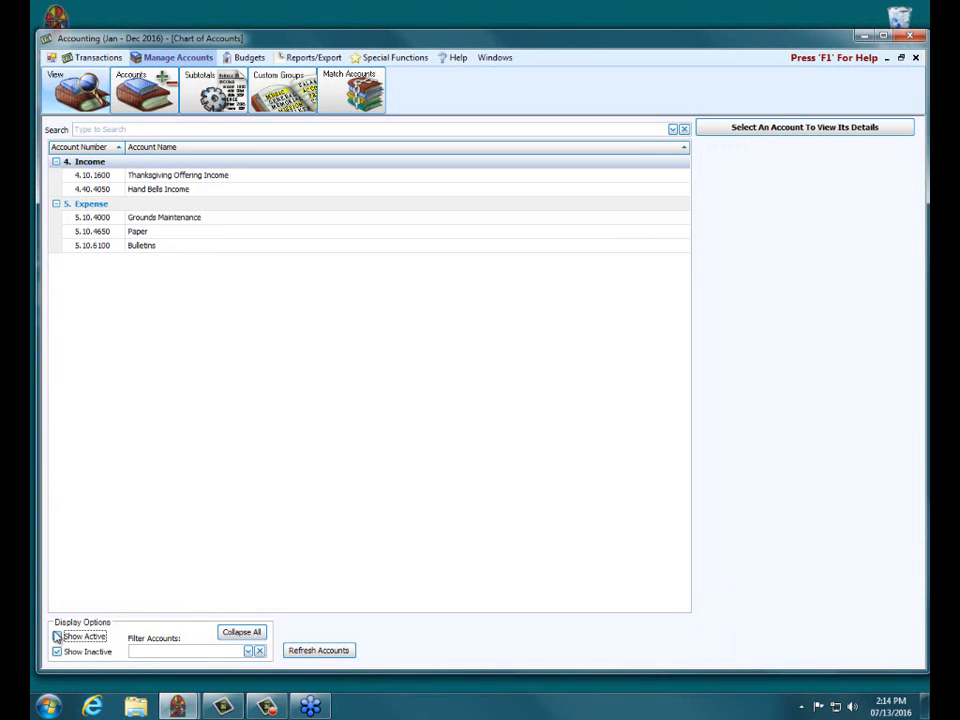
click(156, 218)
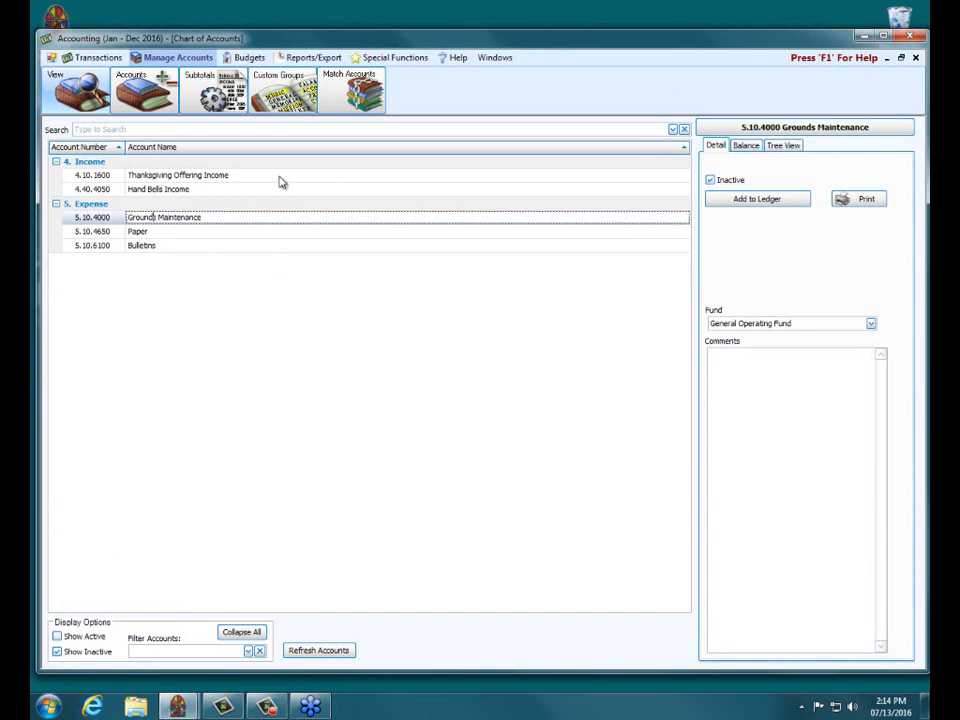
click(757, 145)
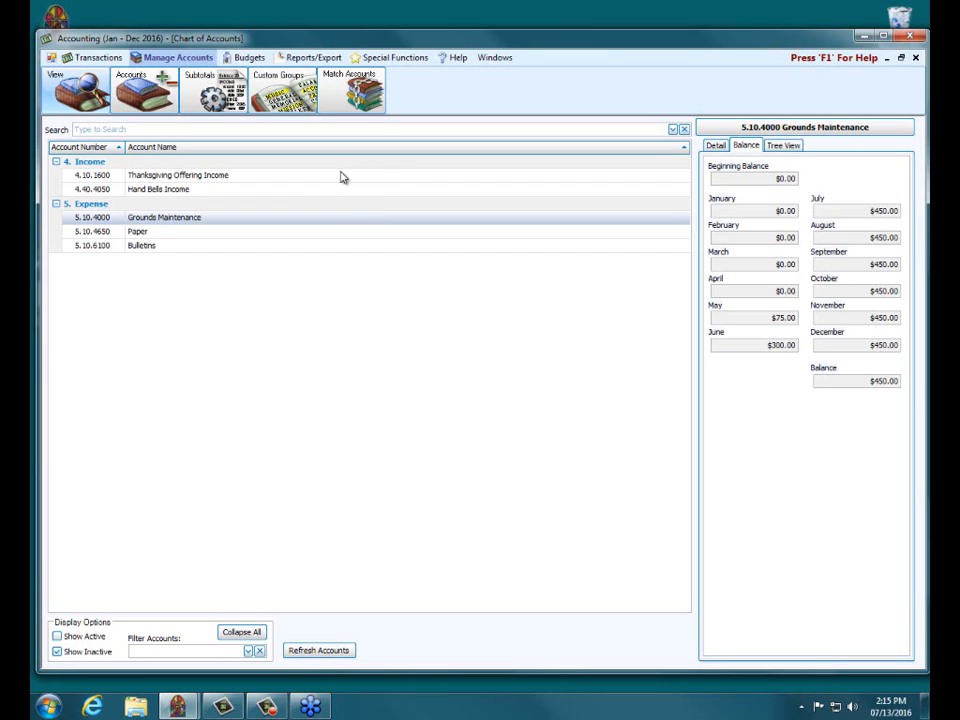
click(717, 148)
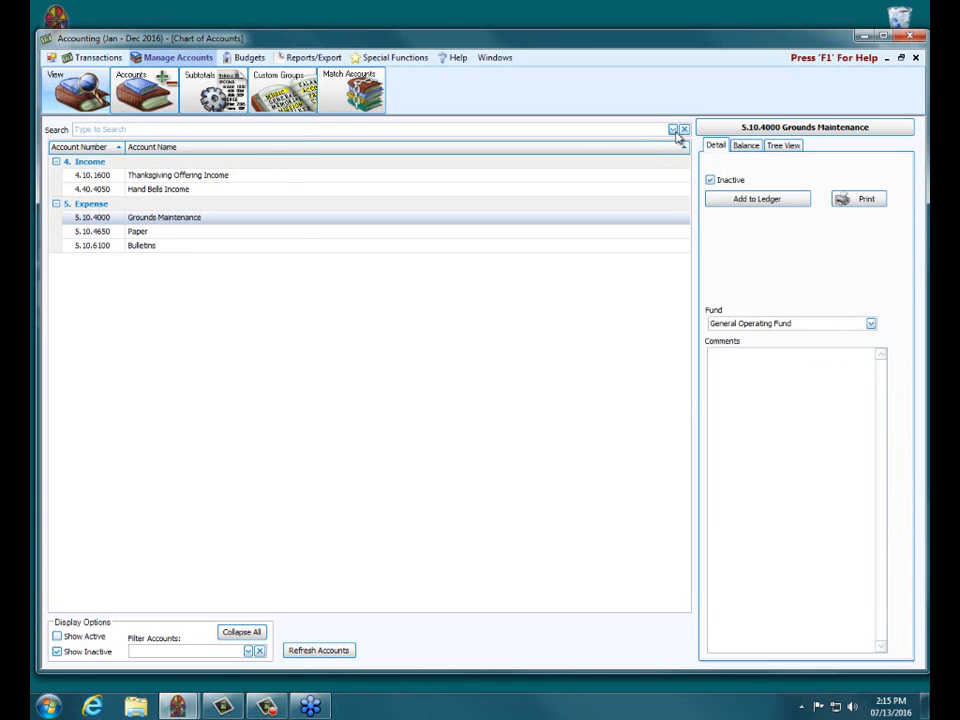
Show the active accounts again, collapse the Income group, and close the Chart of Accounts
click(674, 130)
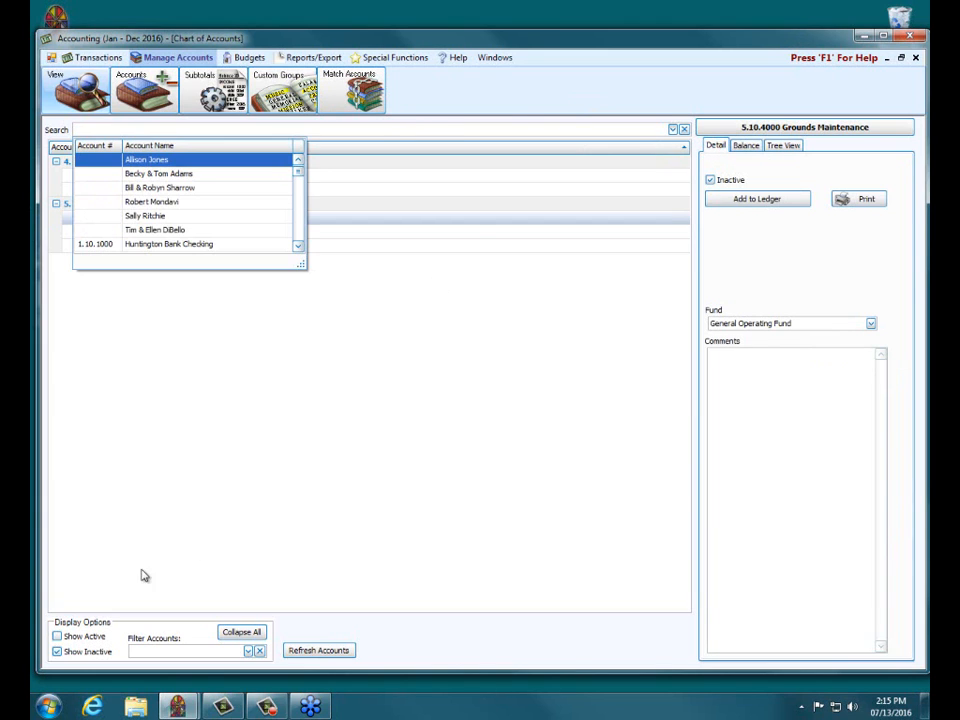
click(57, 636)
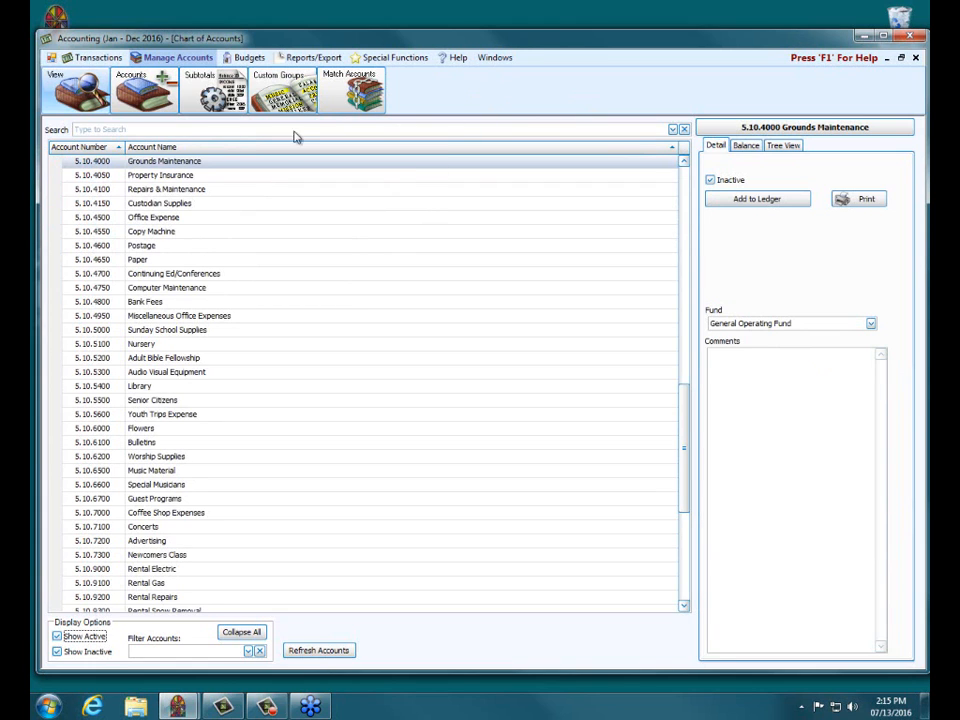
click(155, 131)
drag(686, 403, 688, 160)
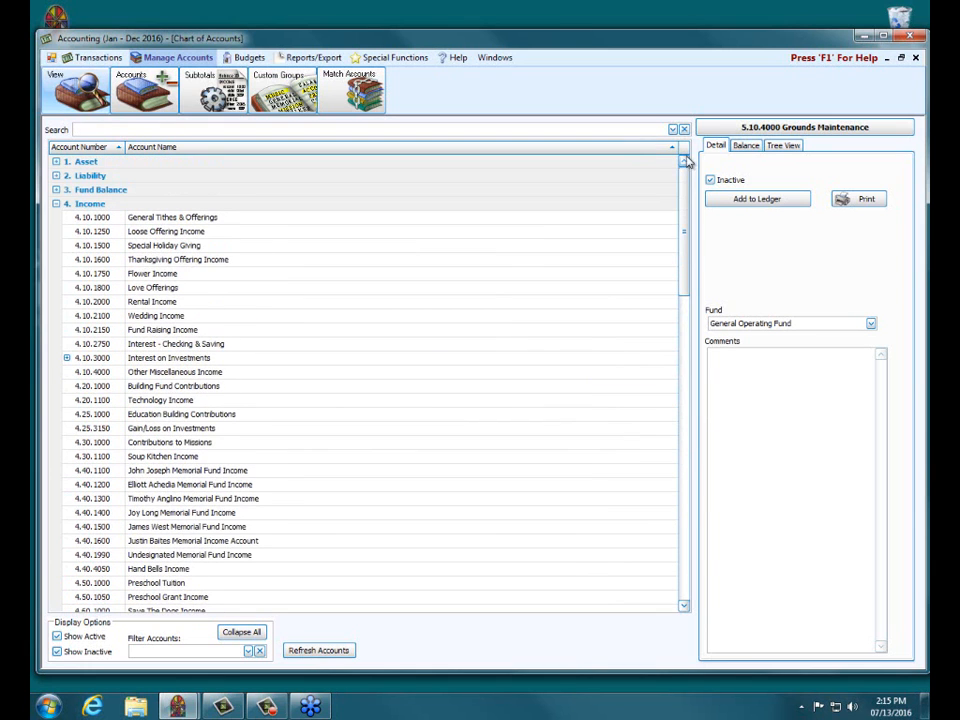
click(56, 204)
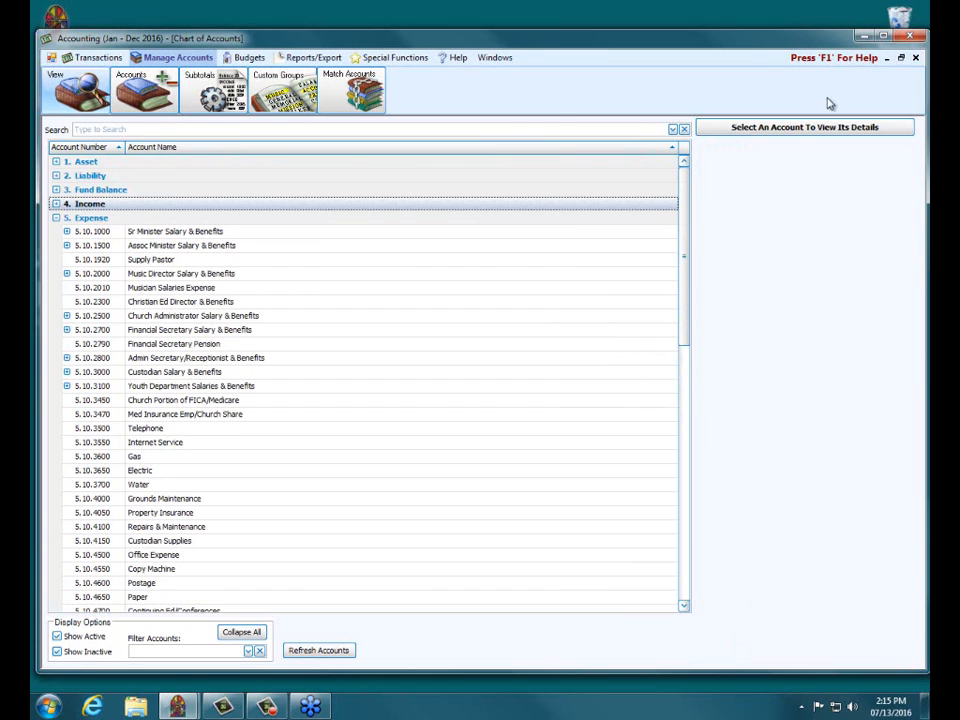
click(915, 58)
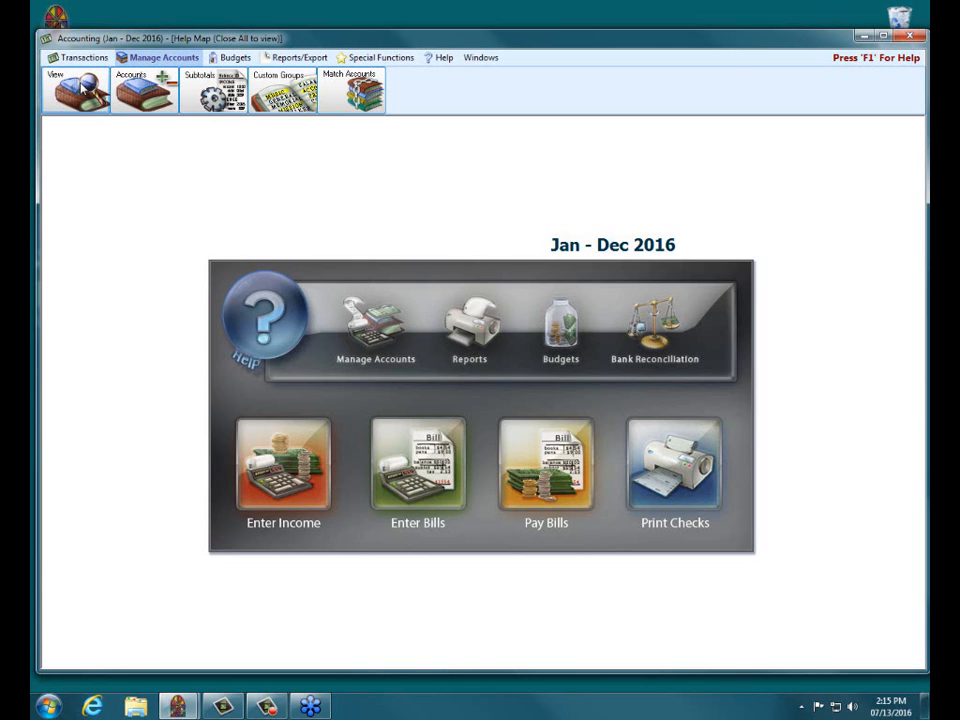
Reopen the Chart of Accounts and assign the Property Insurance expense account to the Building Fund
click(383, 325)
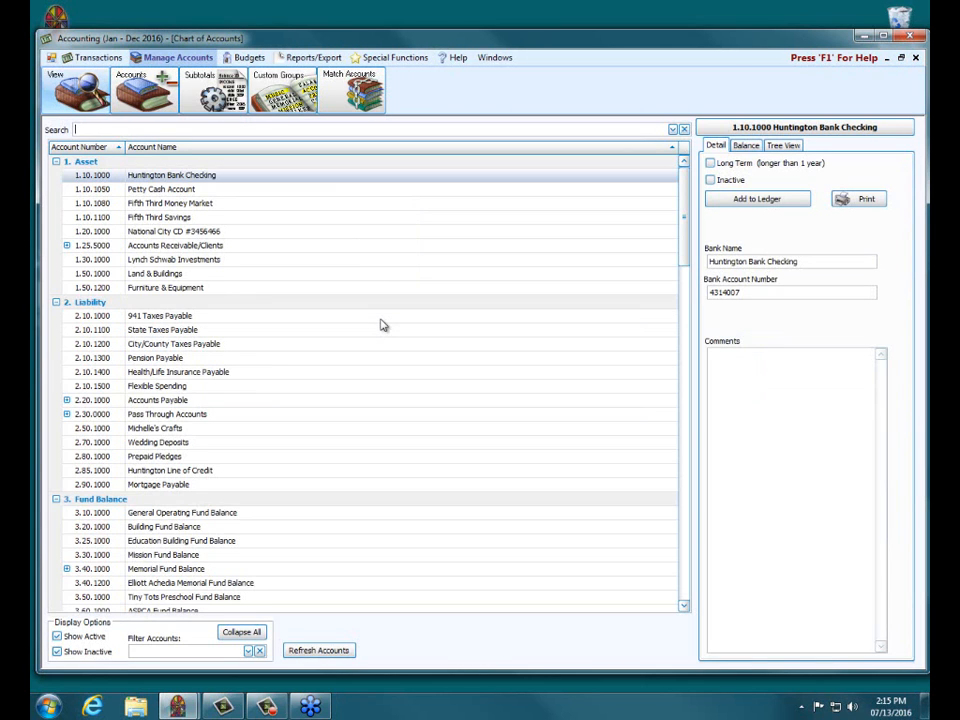
click(685, 556)
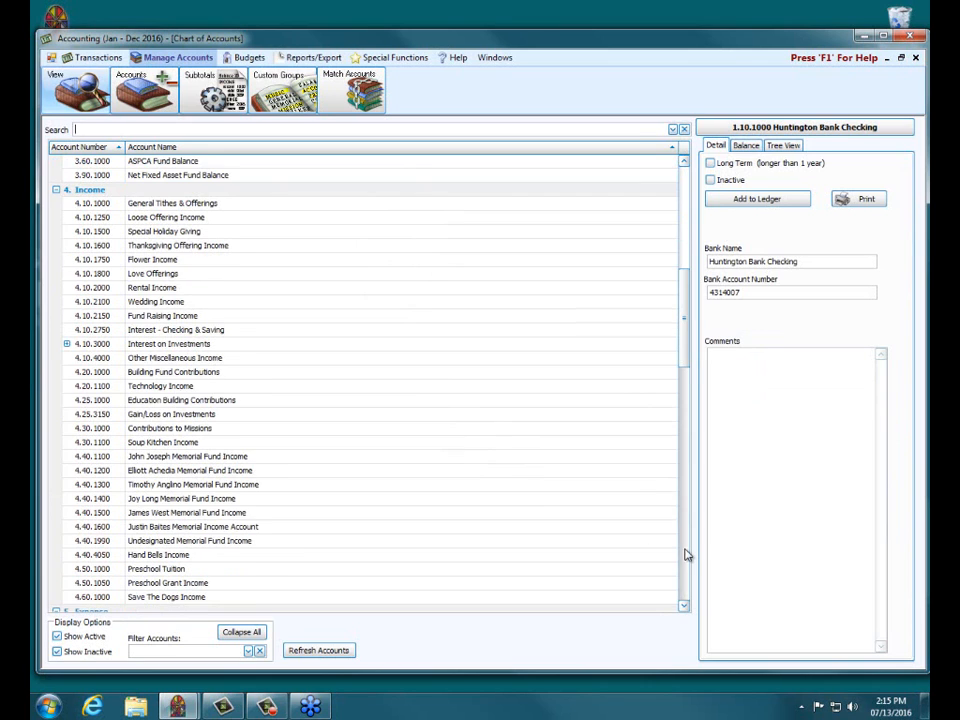
click(685, 556)
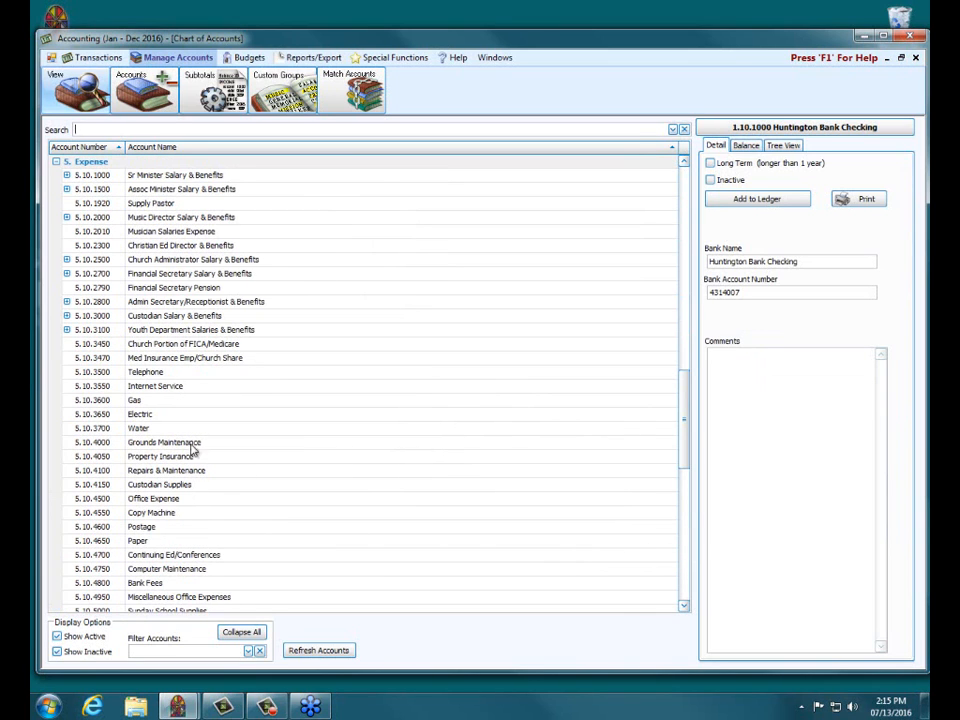
click(184, 459)
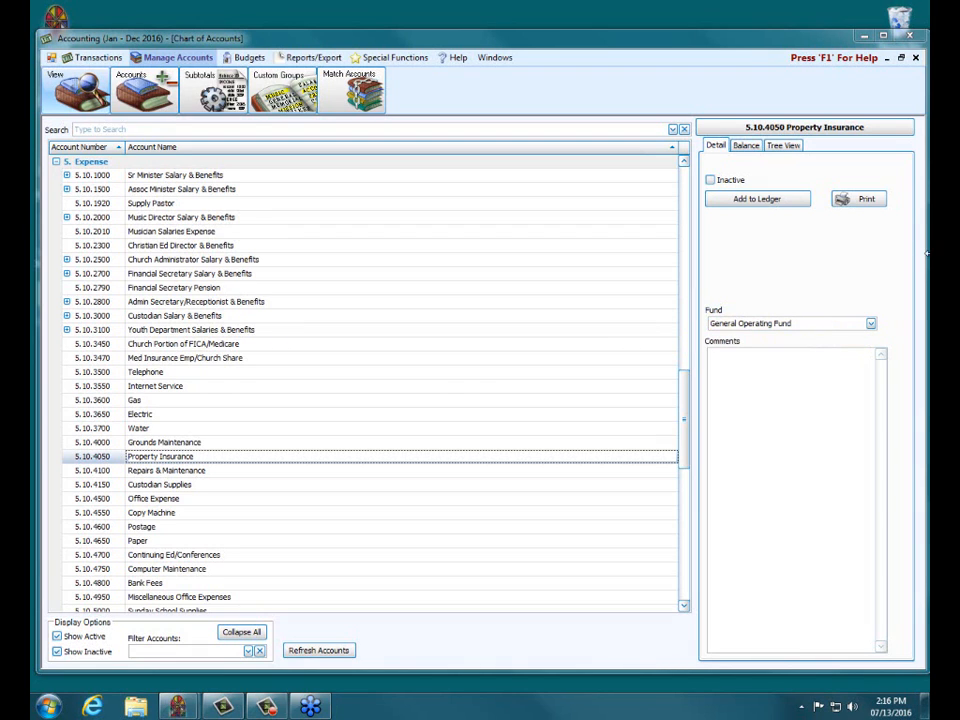
click(871, 324)
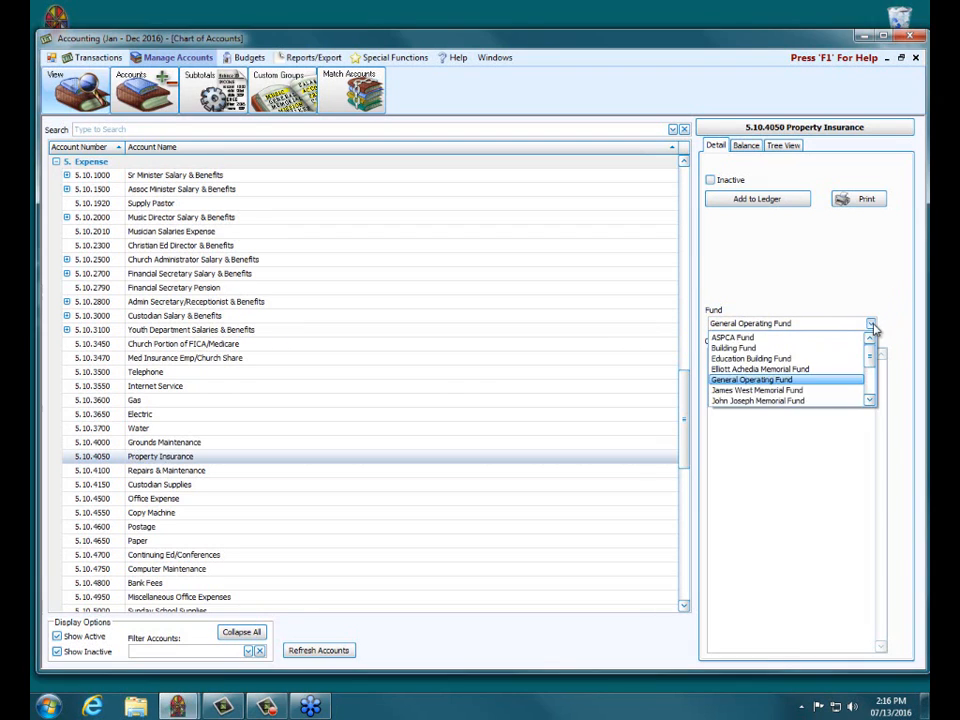
click(777, 350)
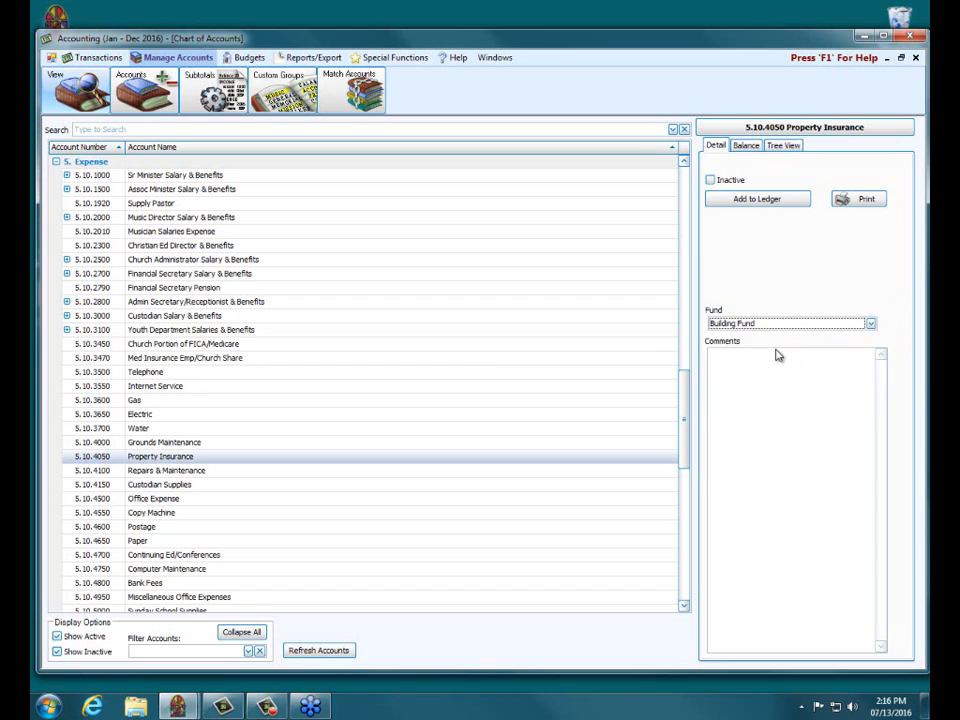
View the monthly balances of Property Insurance, its details, and its place in the account tree
click(745, 146)
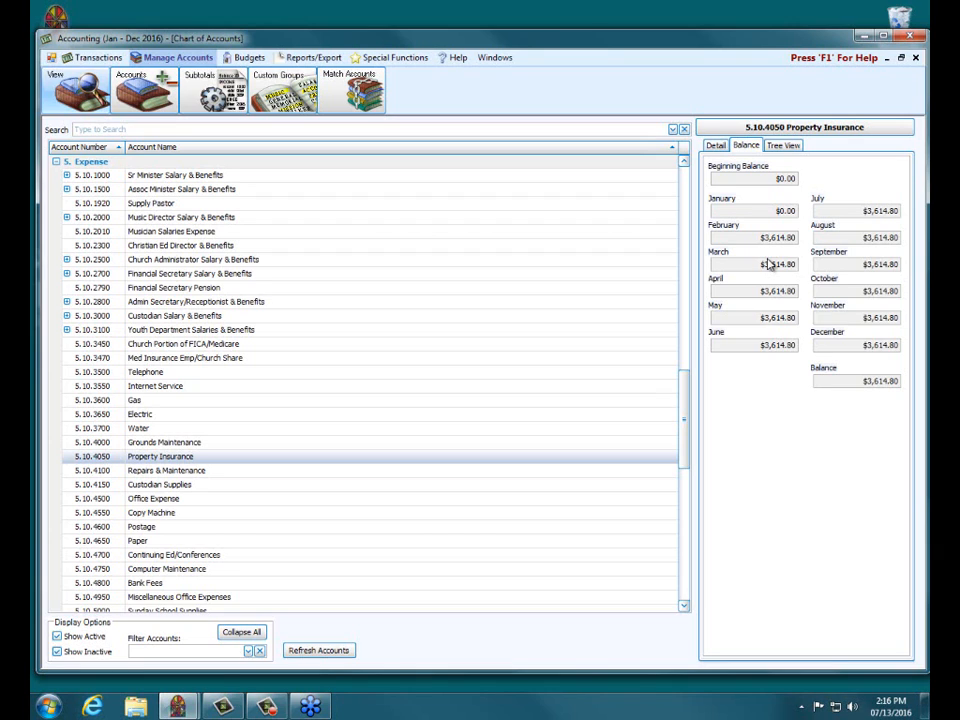
click(716, 147)
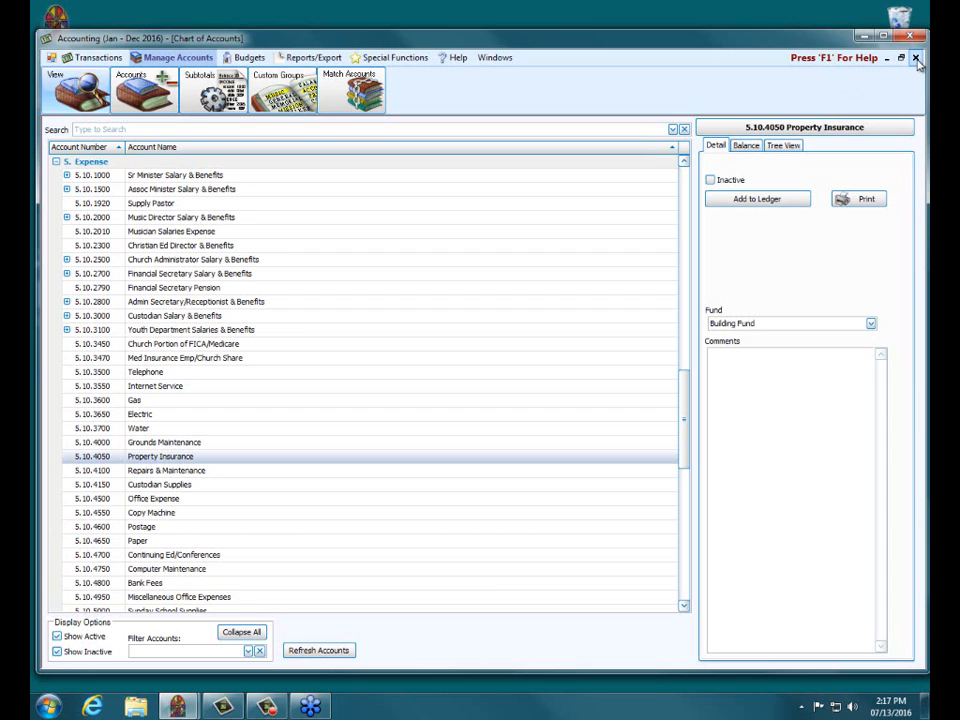
click(776, 147)
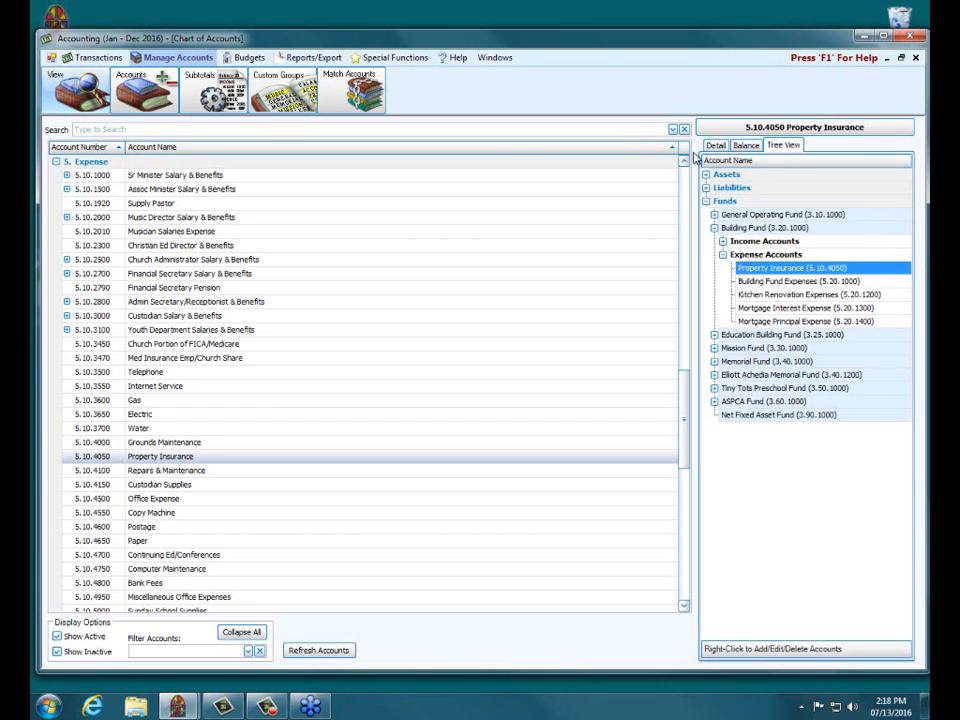
Search the Chart of Accounts for "thank", view the tree actions available for Thanksgiving Offering Income, and close the Chart of Accounts
click(508, 131)
text(thank)
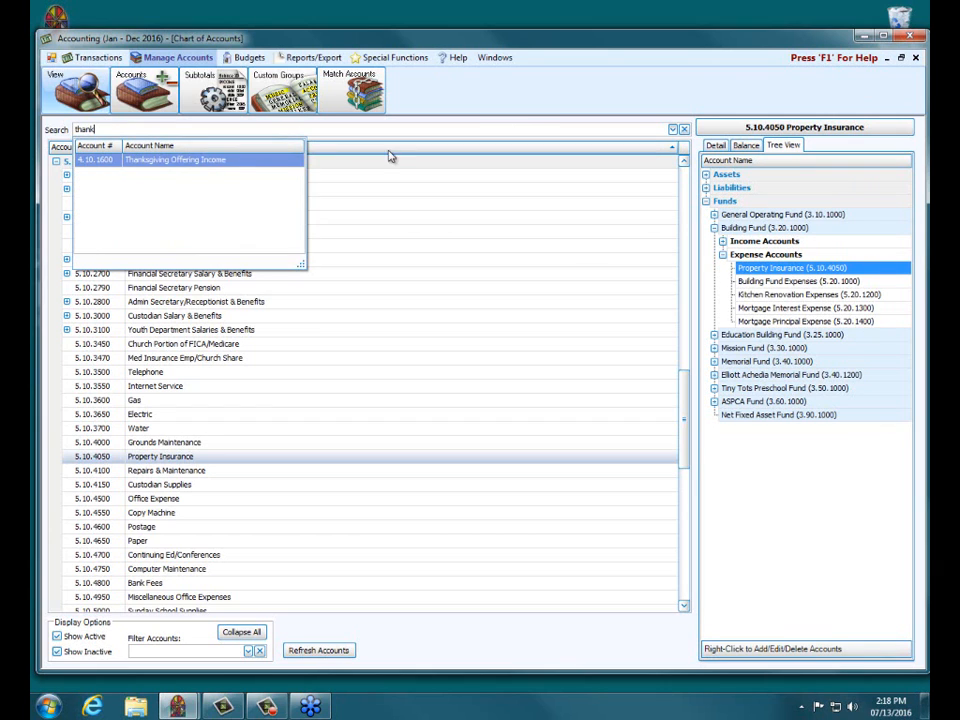
click(257, 160)
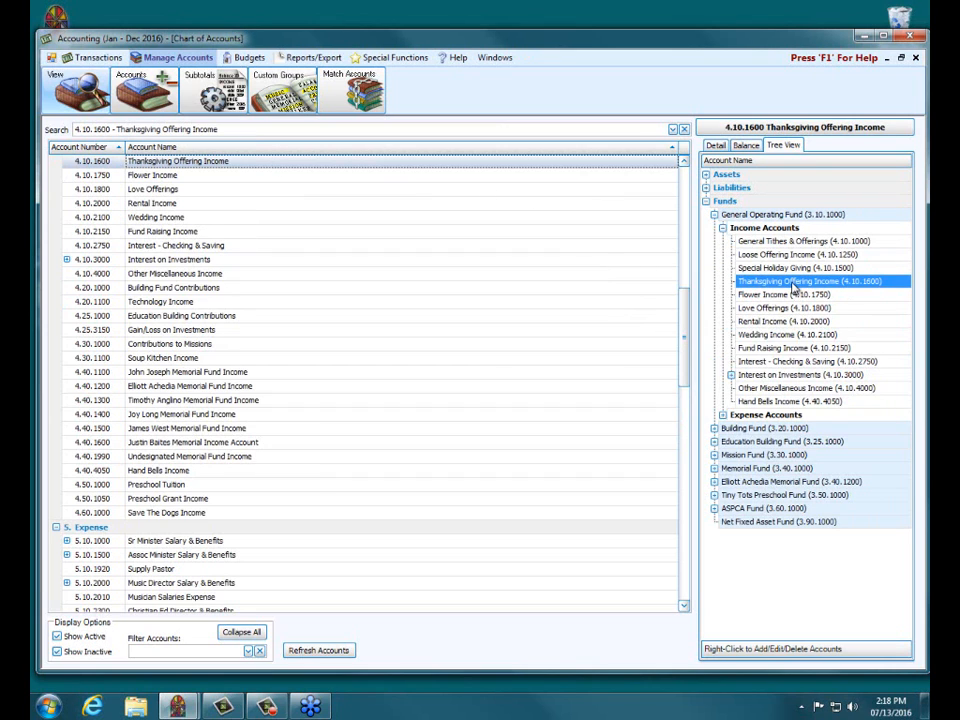
right_click(792, 284)
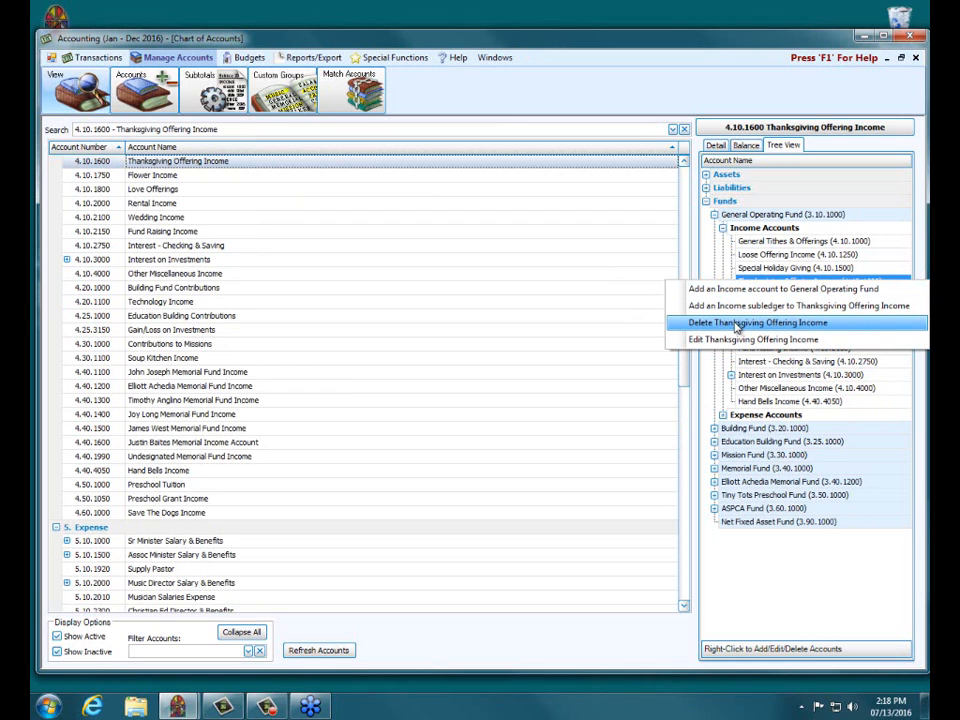
click(537, 58)
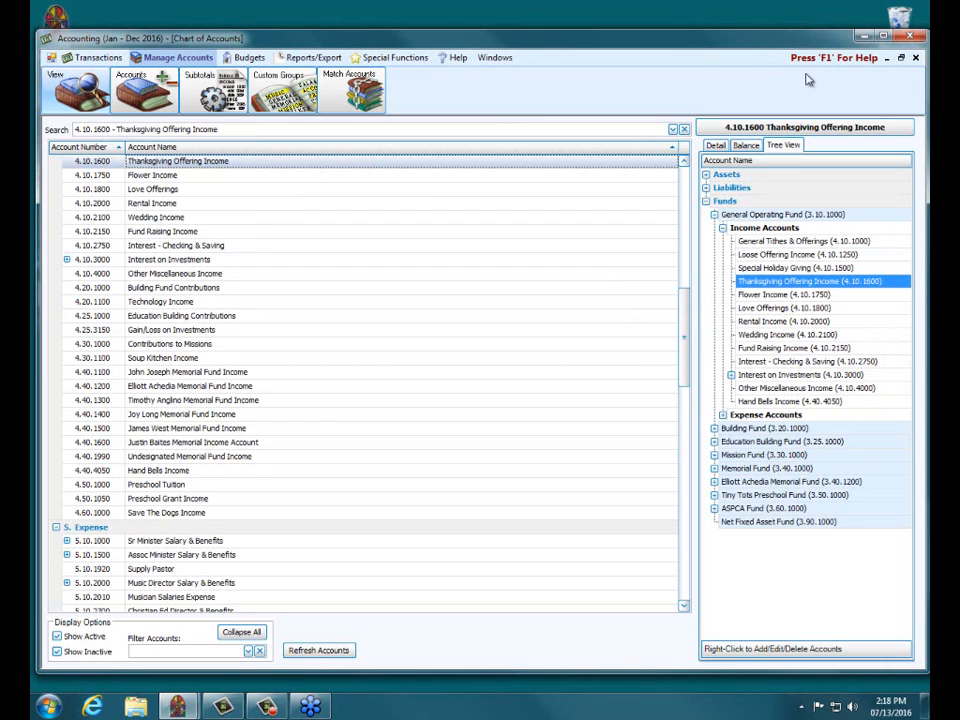
click(915, 58)
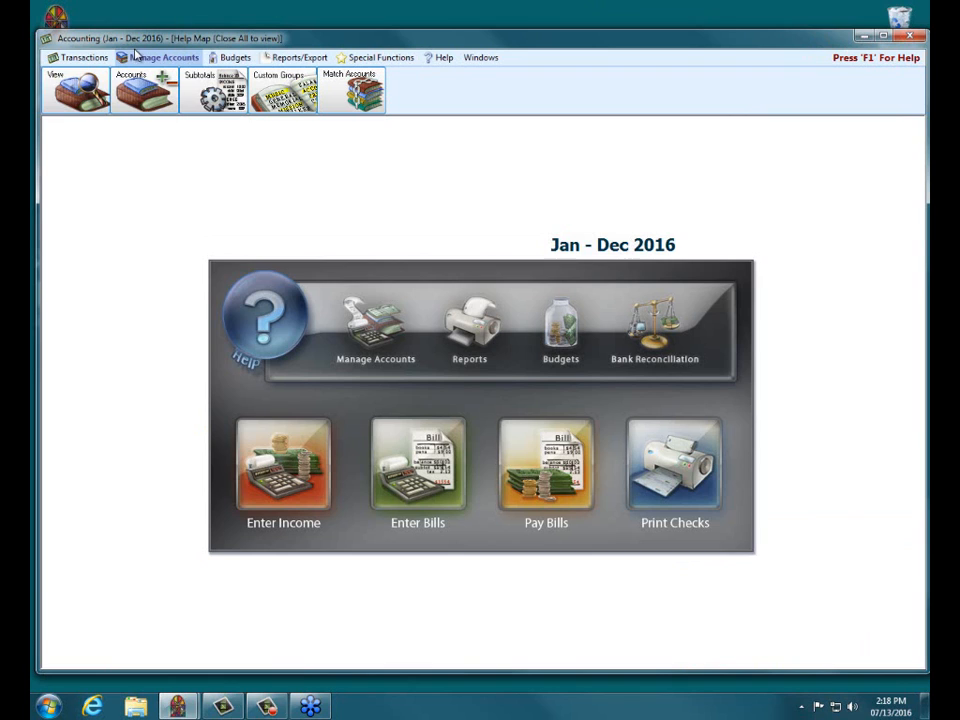
Mark Supply Pastor, Musician Salaries Expense, Financial Secretary Pension, Repairs & Maintenance and Custodian Supplies for deletion in the expense account setup, closing it without deleting
click(135, 85)
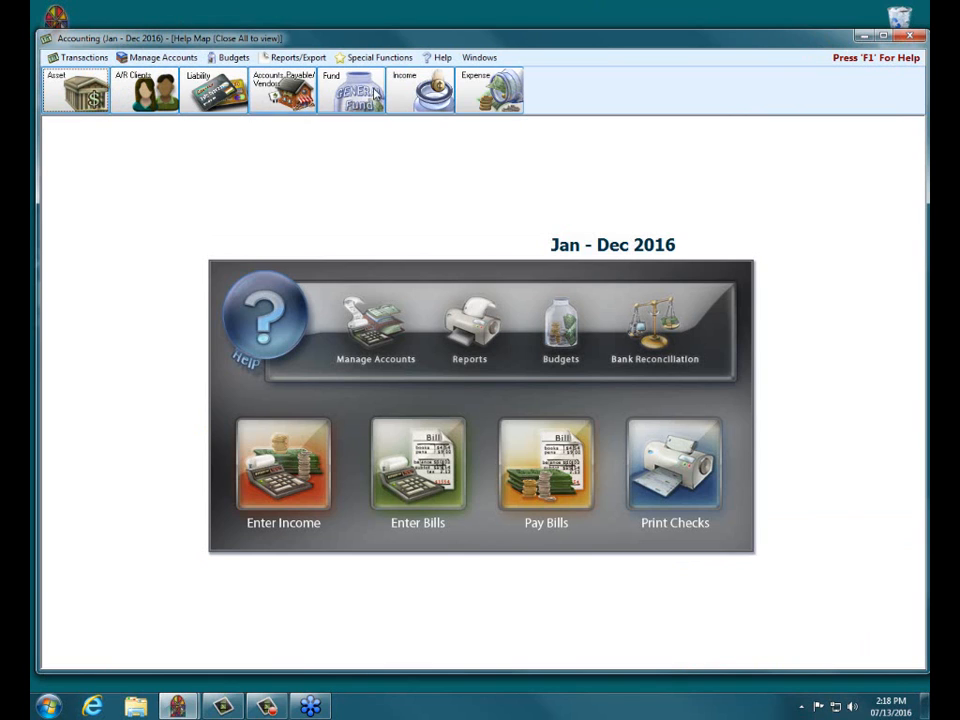
click(460, 92)
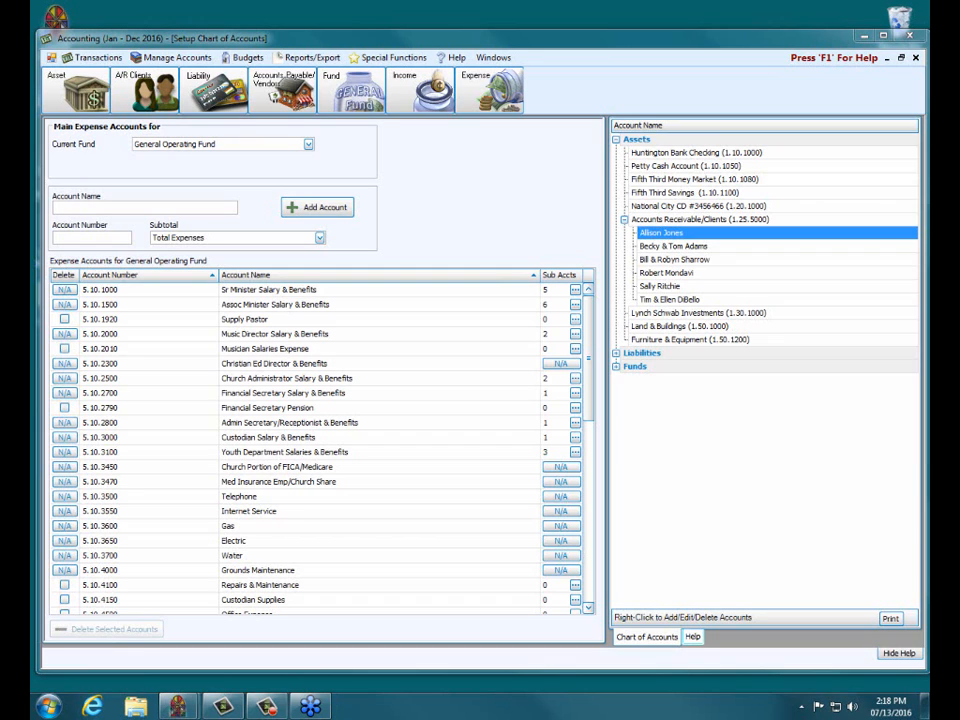
click(64, 320)
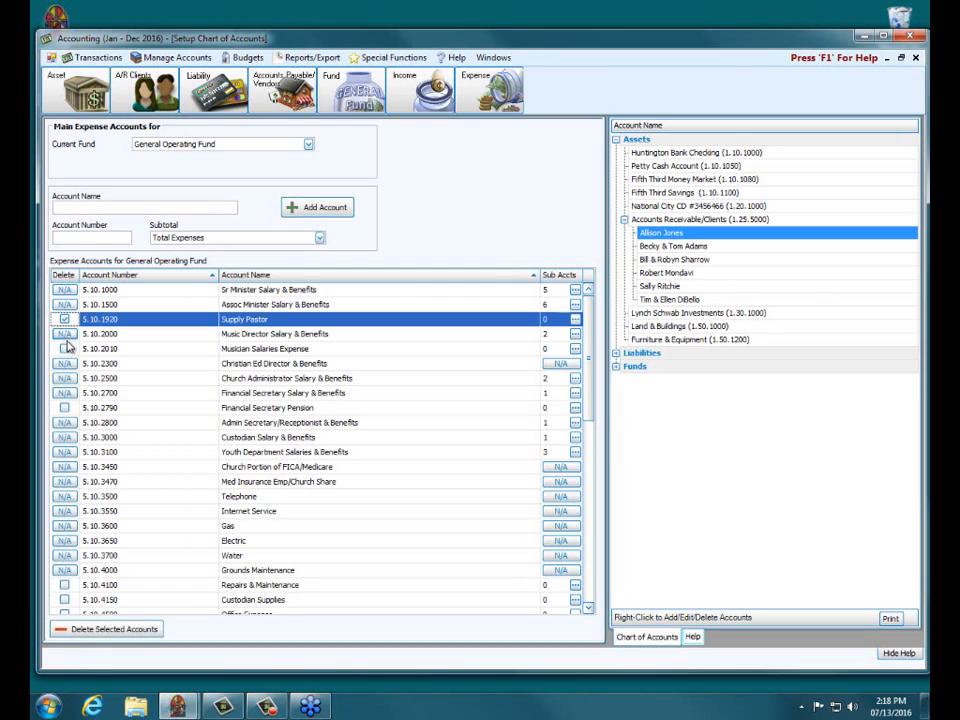
click(64, 336)
click(64, 349)
click(64, 408)
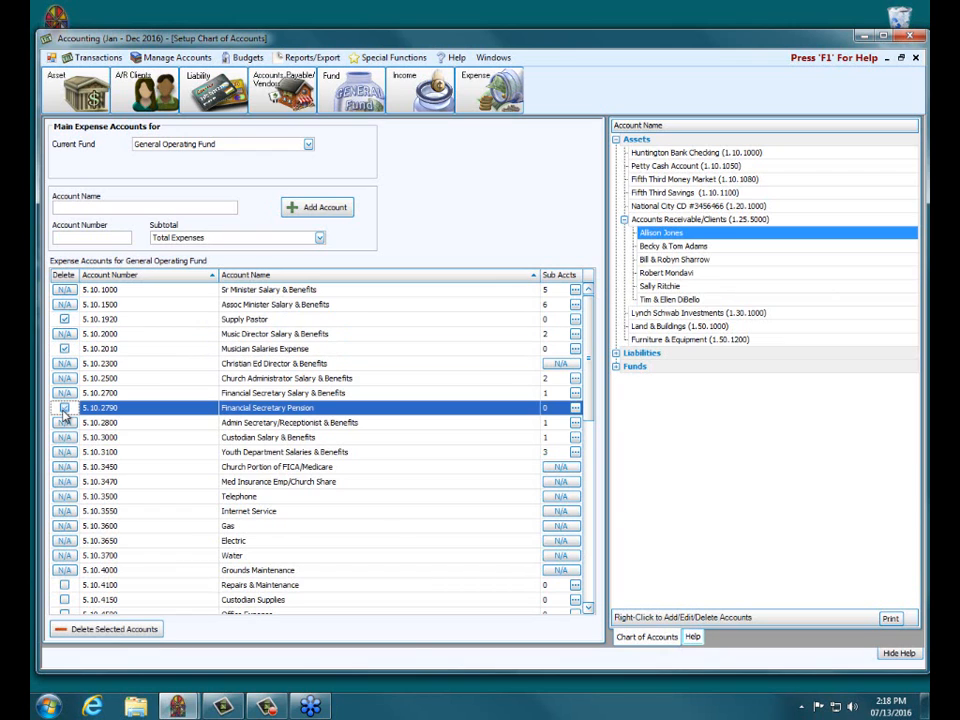
click(64, 585)
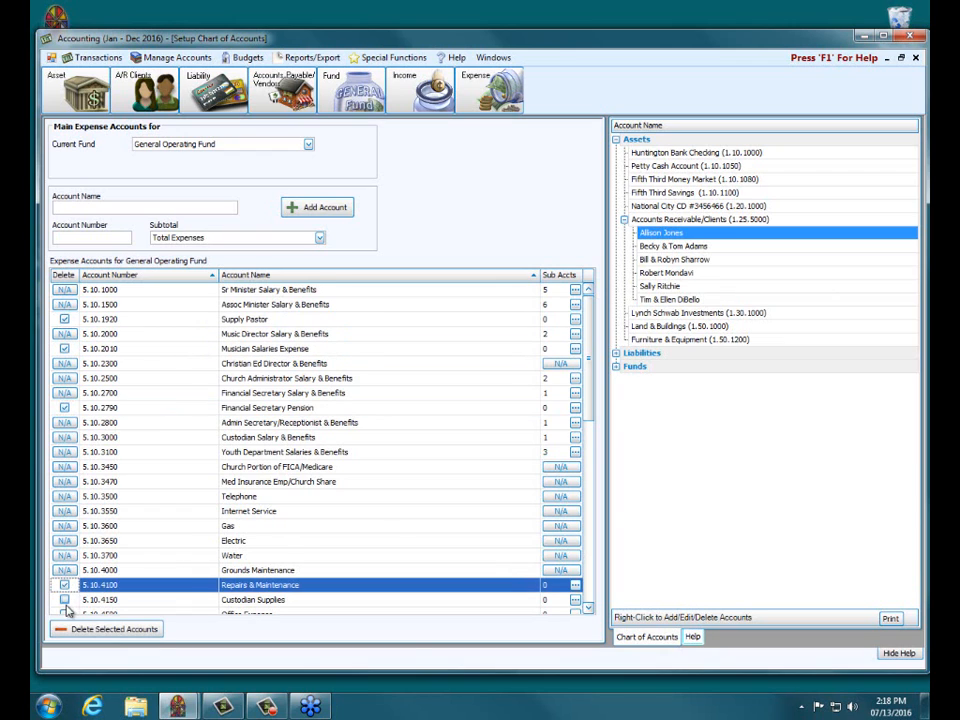
click(64, 599)
click(64, 614)
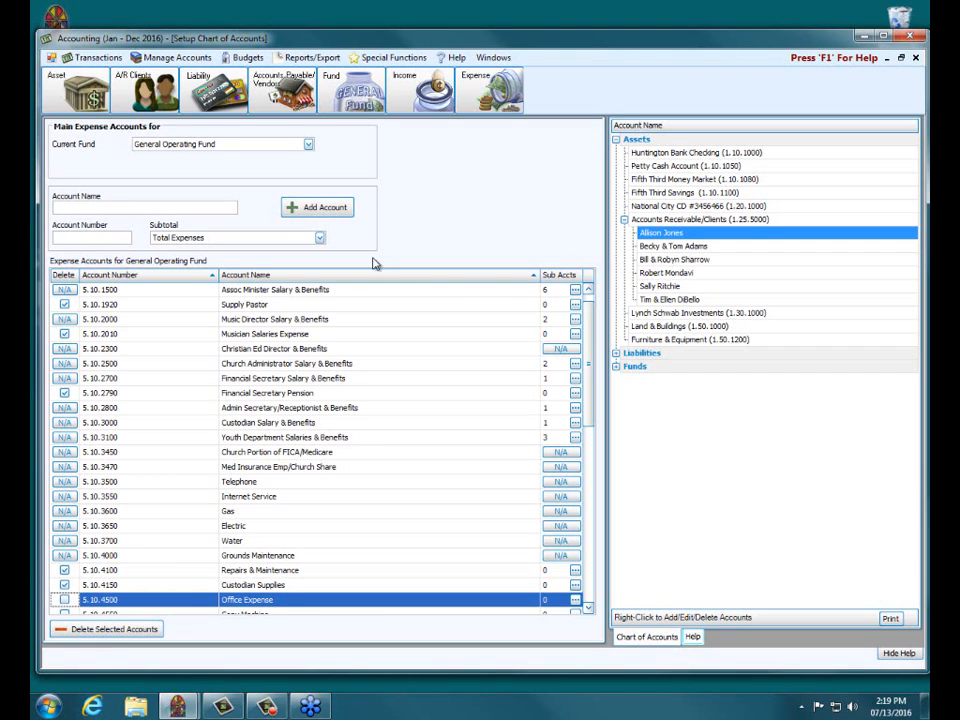
click(916, 62)
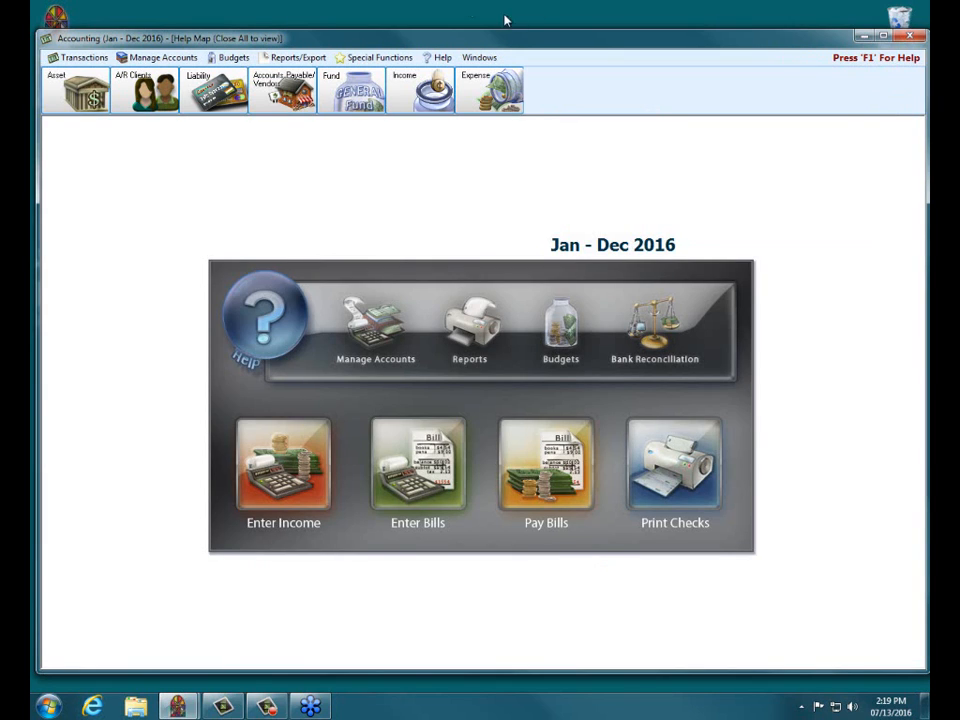
Show the special functions and look at the Manage Years options
click(378, 57)
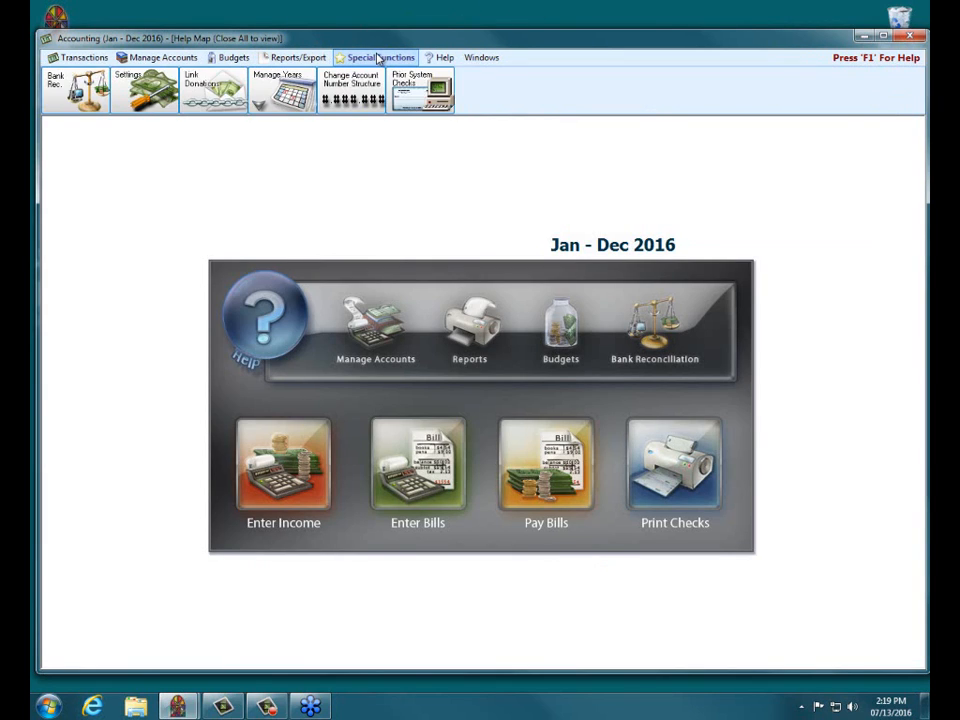
click(270, 95)
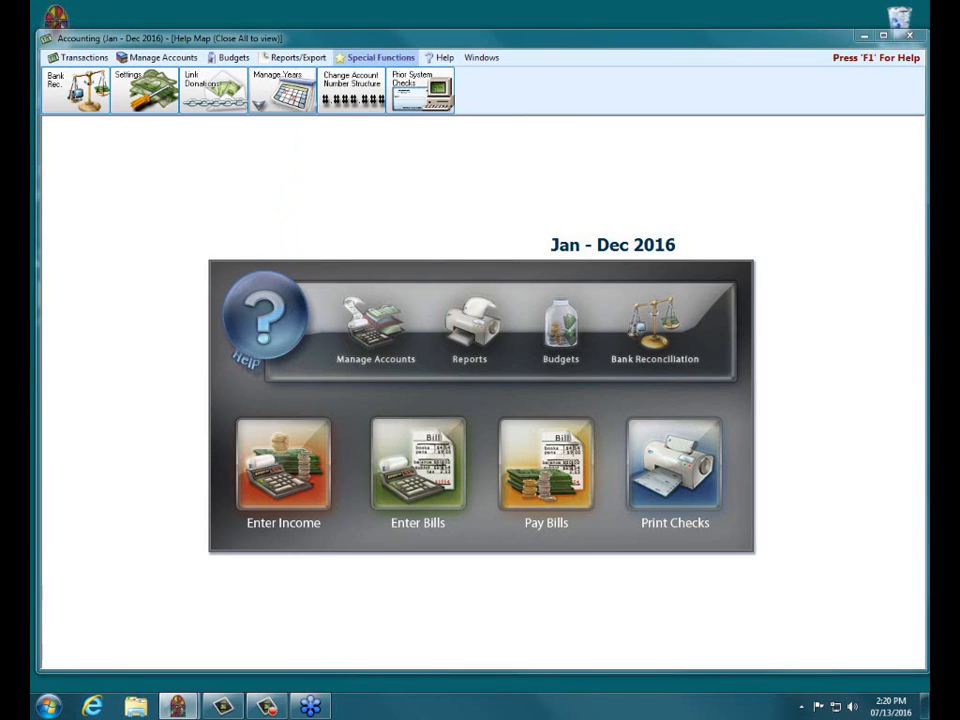
Reopen the Chart of Accounts with only inactive accounts listed and make the Grounds Maintenance expense account active again
click(386, 330)
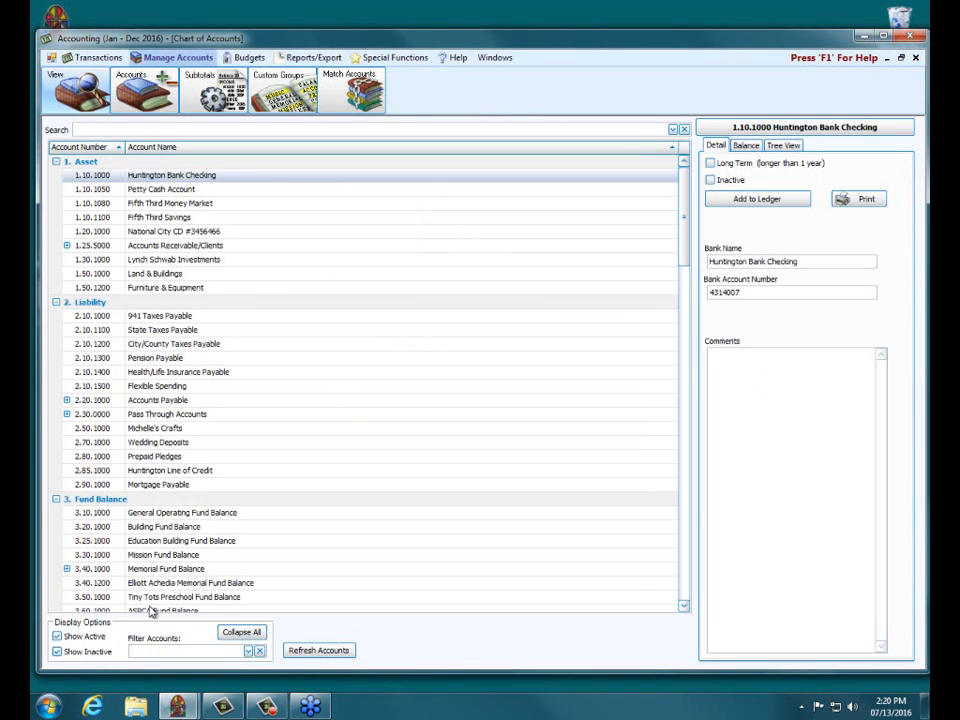
click(57, 636)
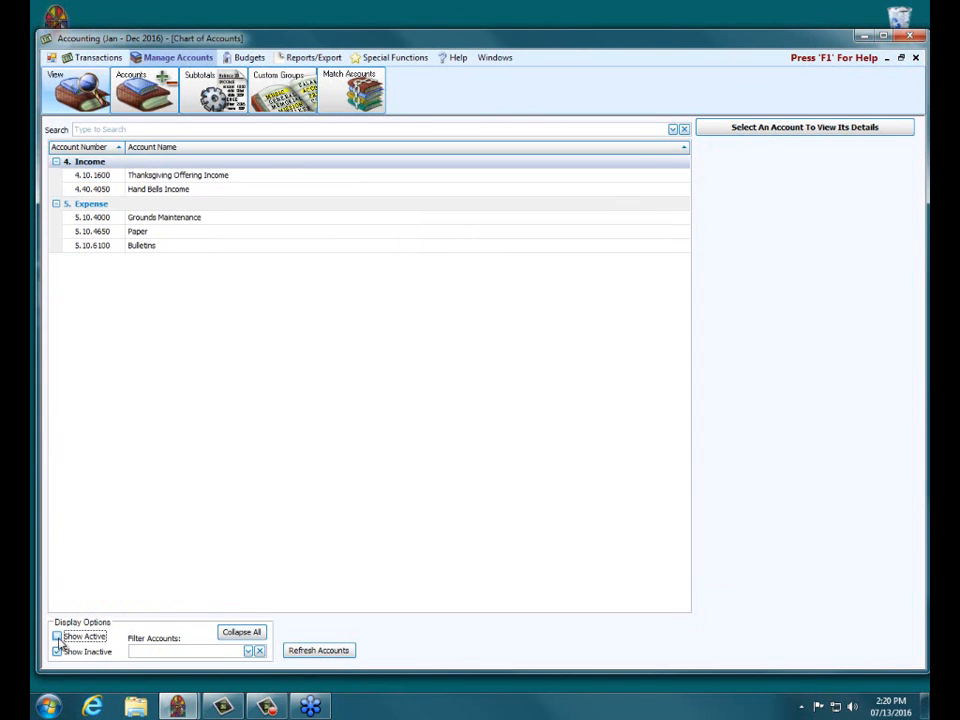
click(145, 217)
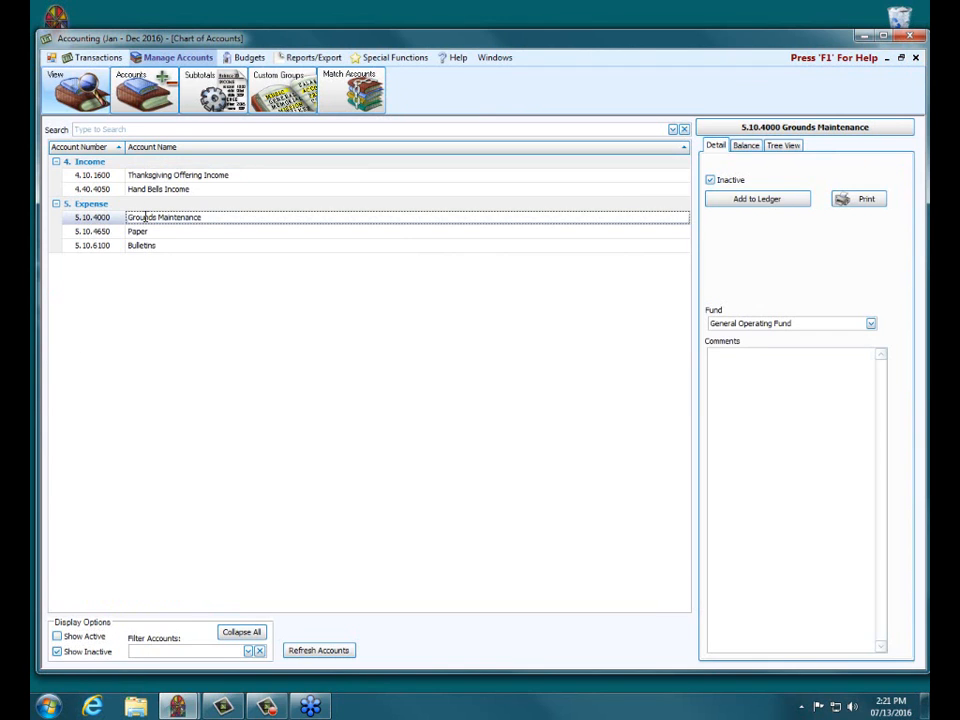
click(711, 181)
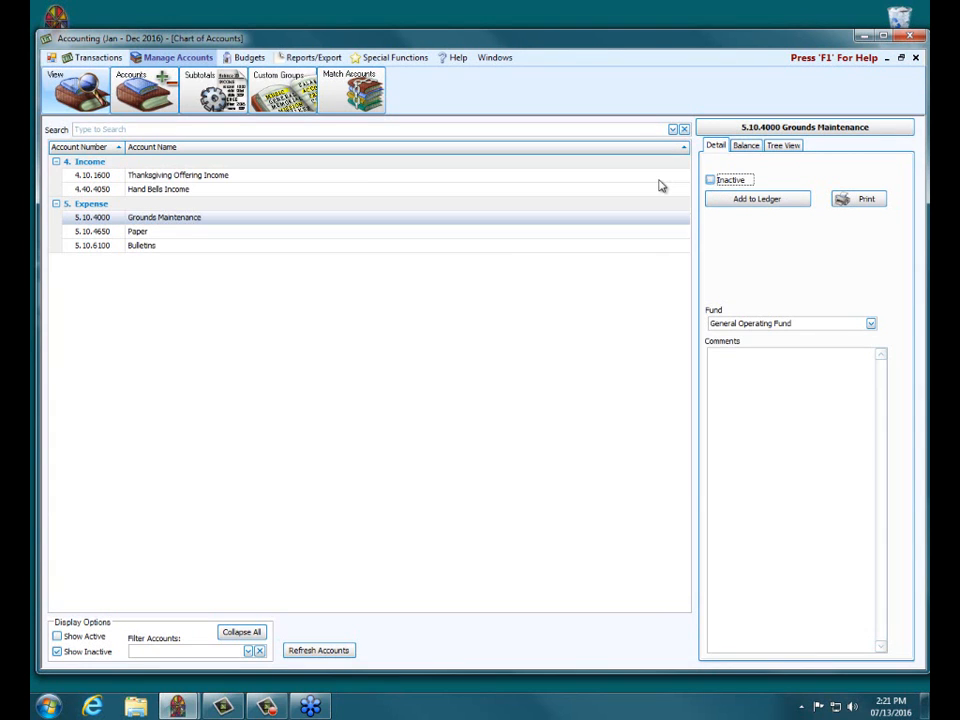